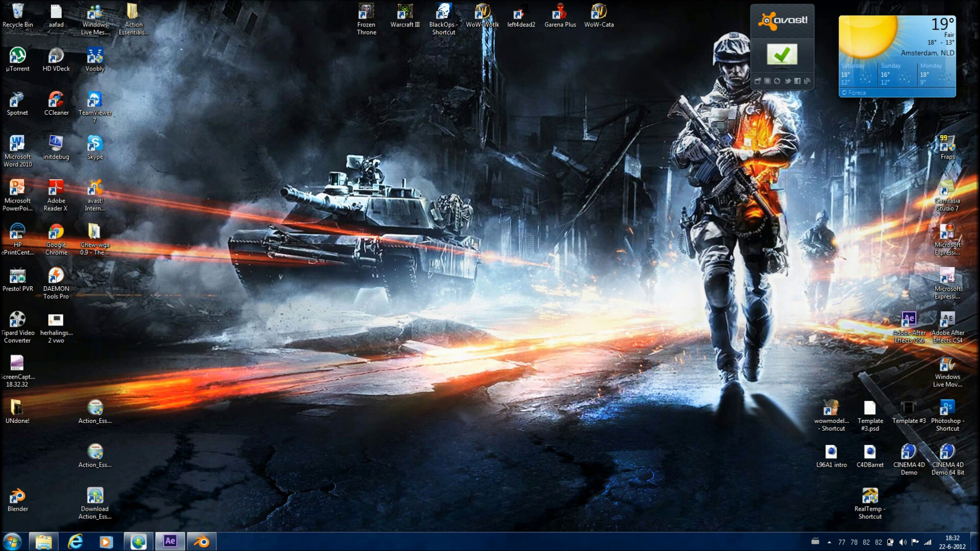
Show and hide the project folder window to clear the desktop
{"action": "left_click", "coordinate": [44, 541]}
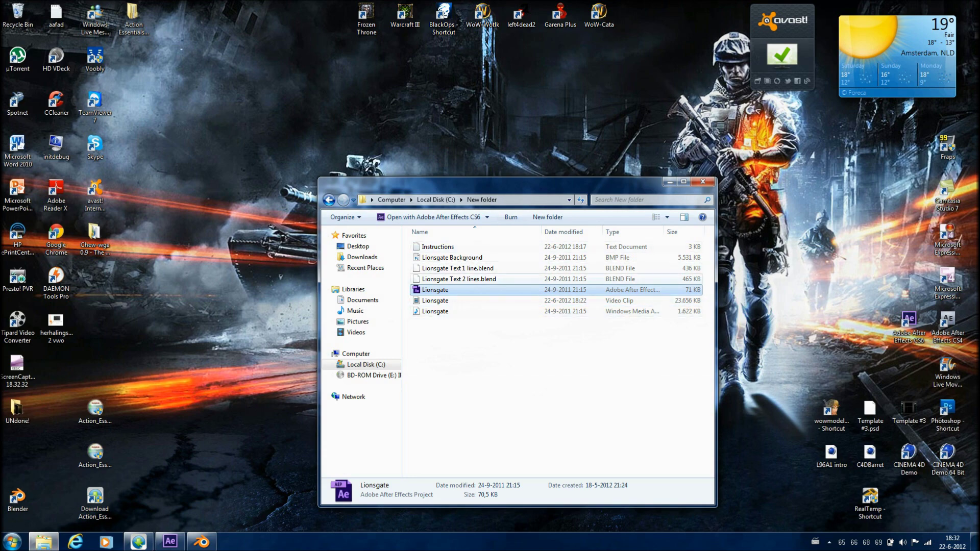
{"action": "left_click", "coordinate": [665, 182]}
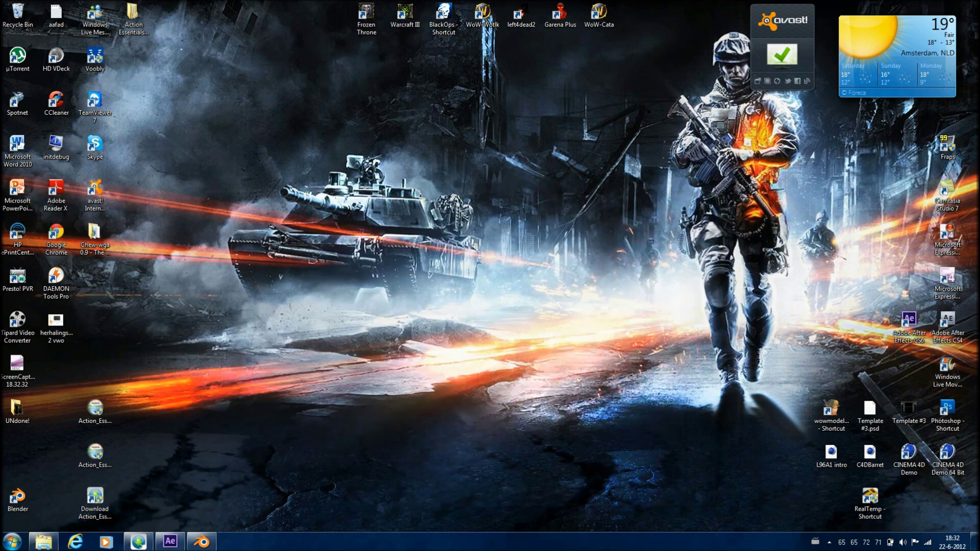
{"action": "left_click", "coordinate": [43, 542]}
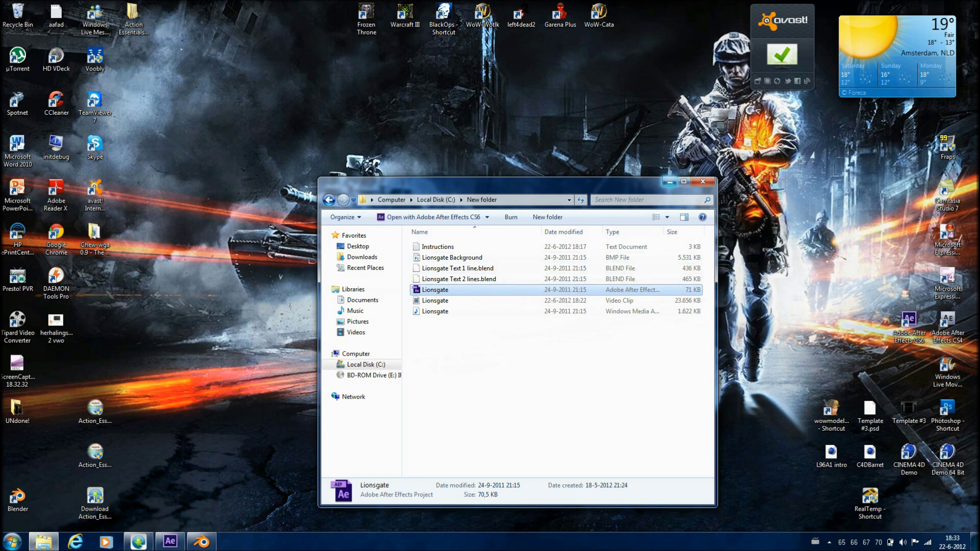
{"action": "left_click", "coordinate": [668, 182]}
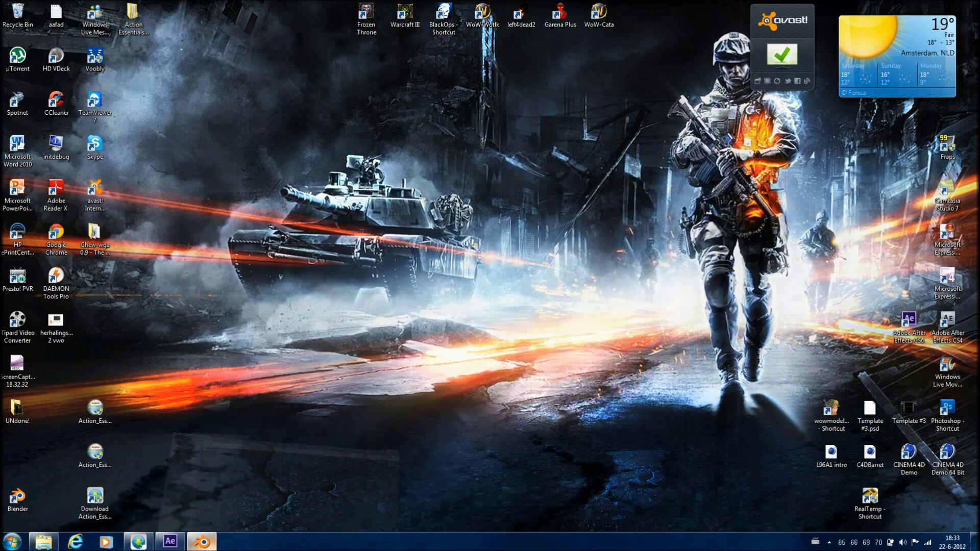
Switch to Blender and load the 'Lionsgate Text 2 lines.blend' project file
{"action": "left_click", "coordinate": [202, 543]}
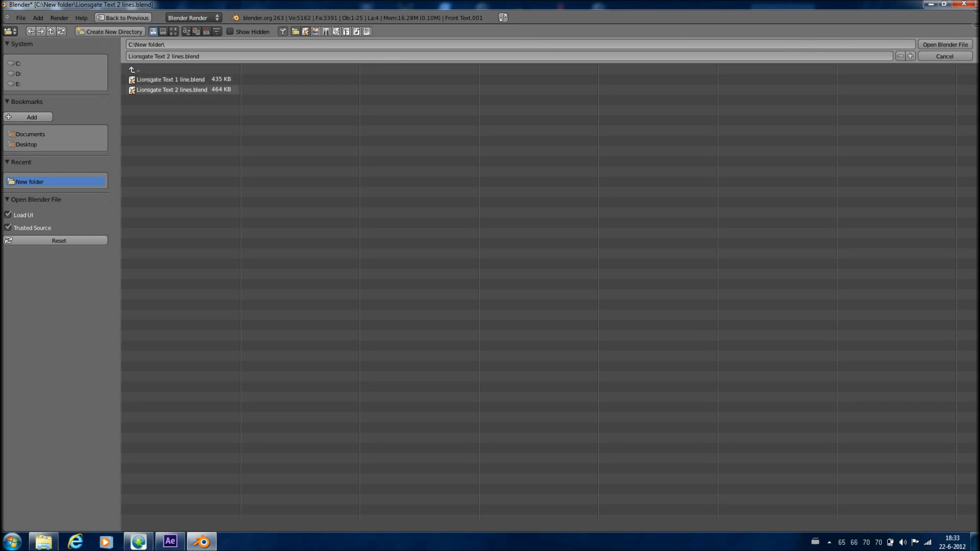
{"action": "double_click", "coordinate": [172, 90]}
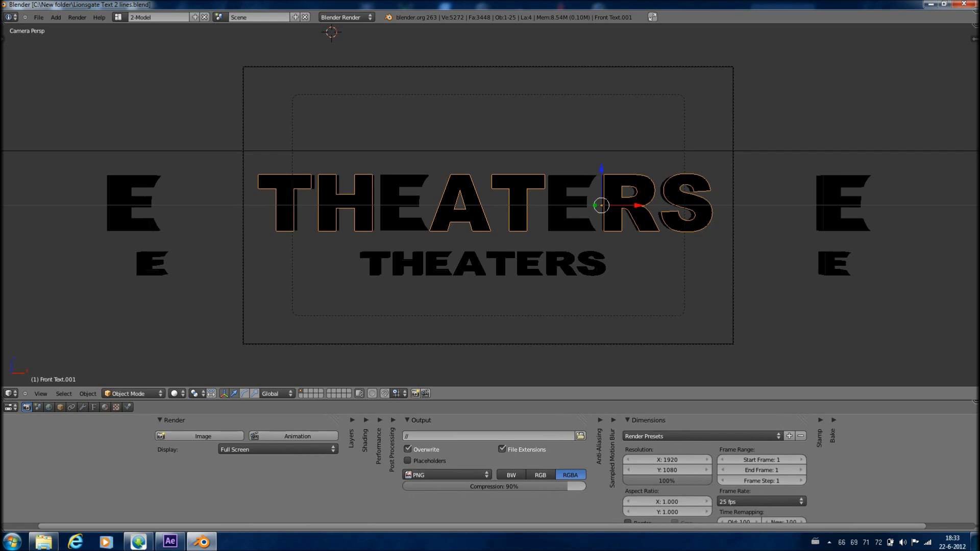
Retype the front THEATERS text layer so it reads CTRIZZ
{"action": "key", "text": "Tab"}
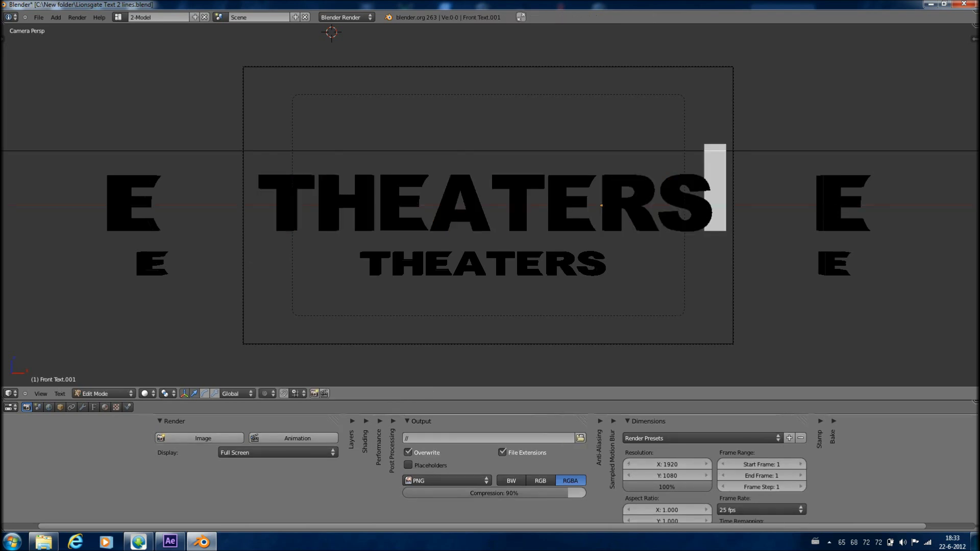
{"action": "key", "text": "Left"}
{"action": "key", "text": "Left"}
{"action": "key", "text": "Left"}
{"action": "key", "text": "Left"}
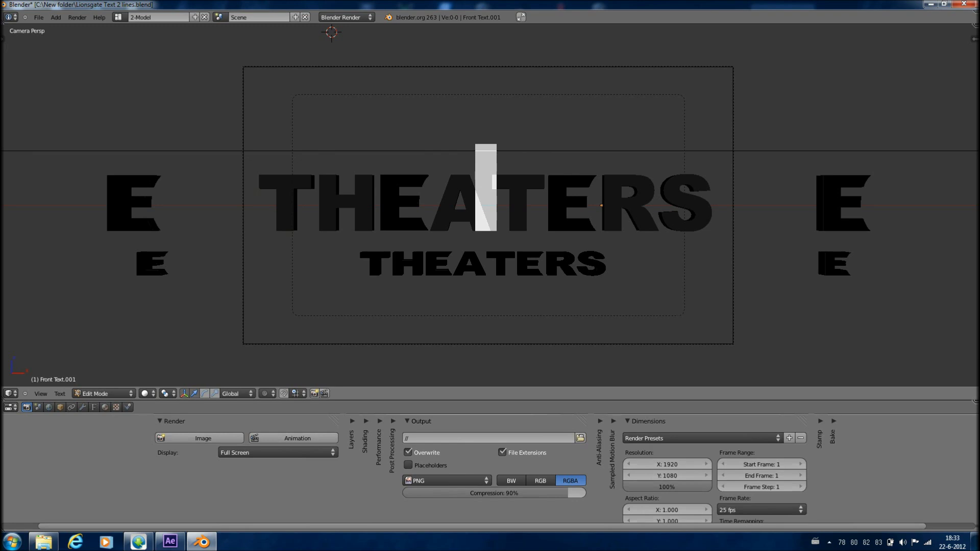
{"action": "key", "text": "Right"}
{"action": "key", "text": "Right"}
{"action": "type", "text": "Ct"}
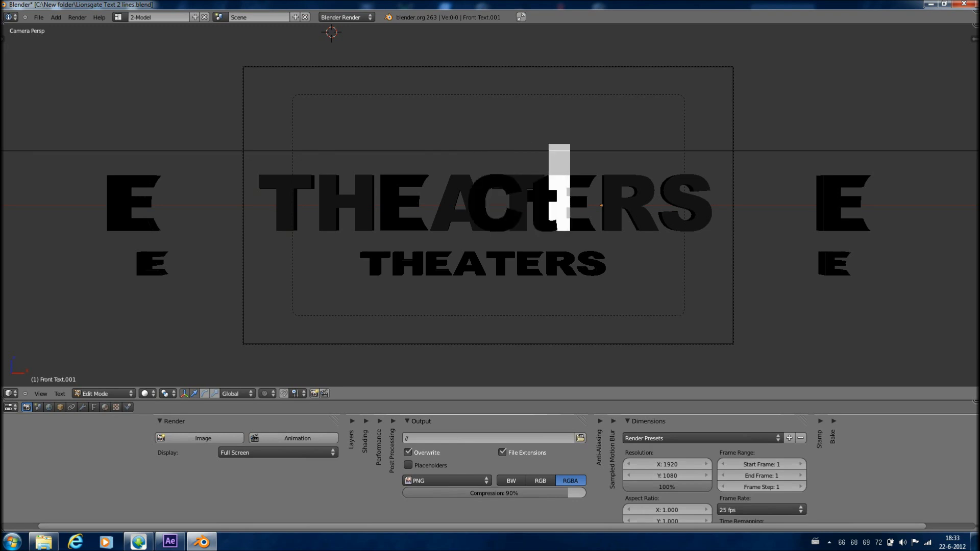
{"action": "type", "text": "r"}
{"action": "key", "text": "BackSpace"}
{"action": "key", "text": "BackSpace"}
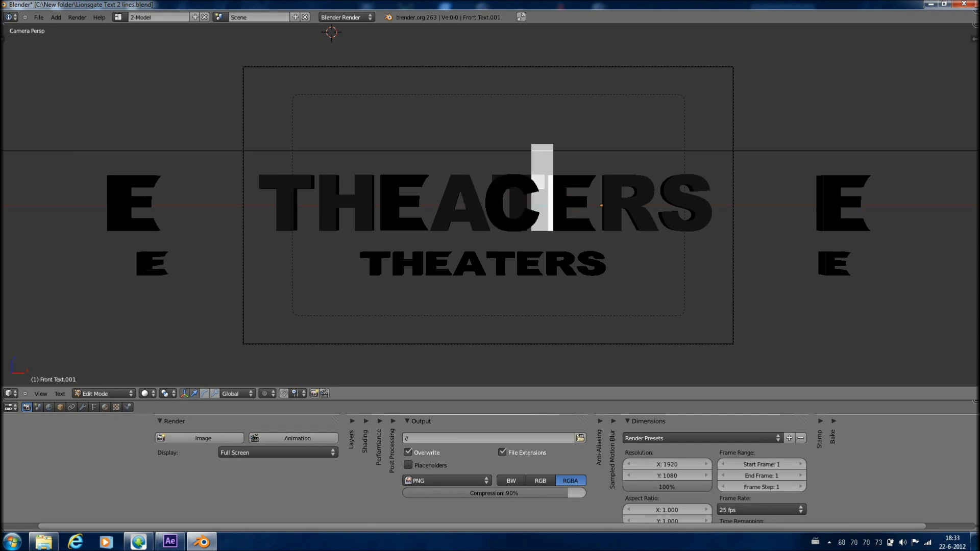
{"action": "type", "text": "tre"}
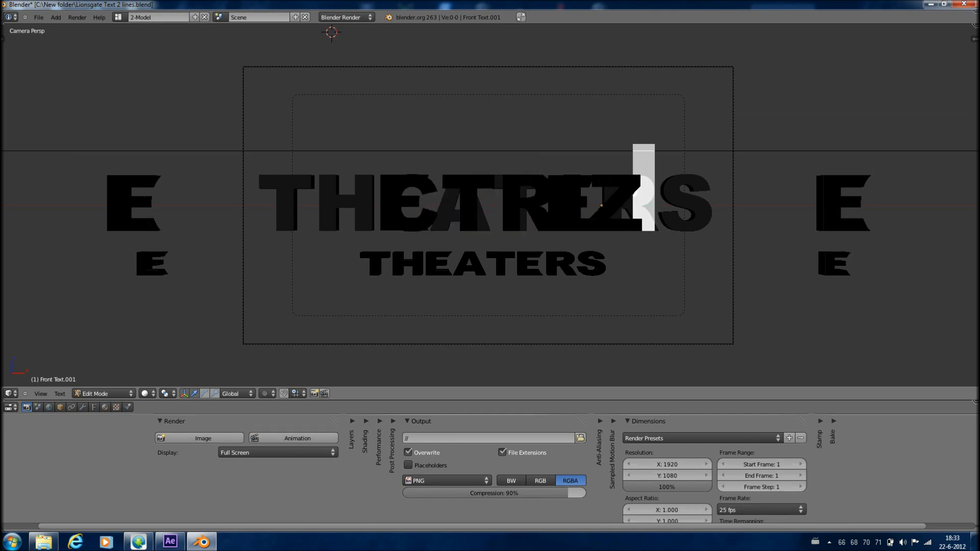
{"action": "type", "text": "z"}
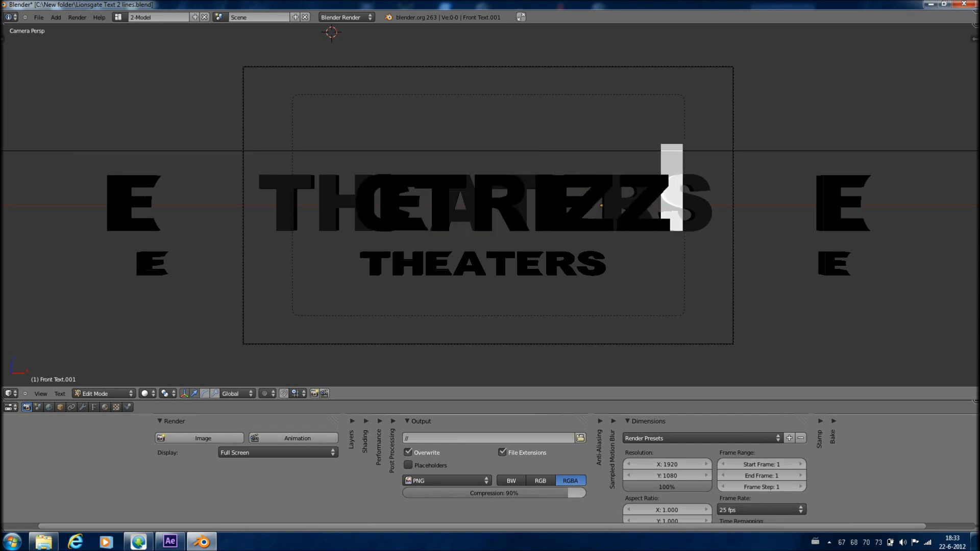
{"action": "key", "text": "Tab"}
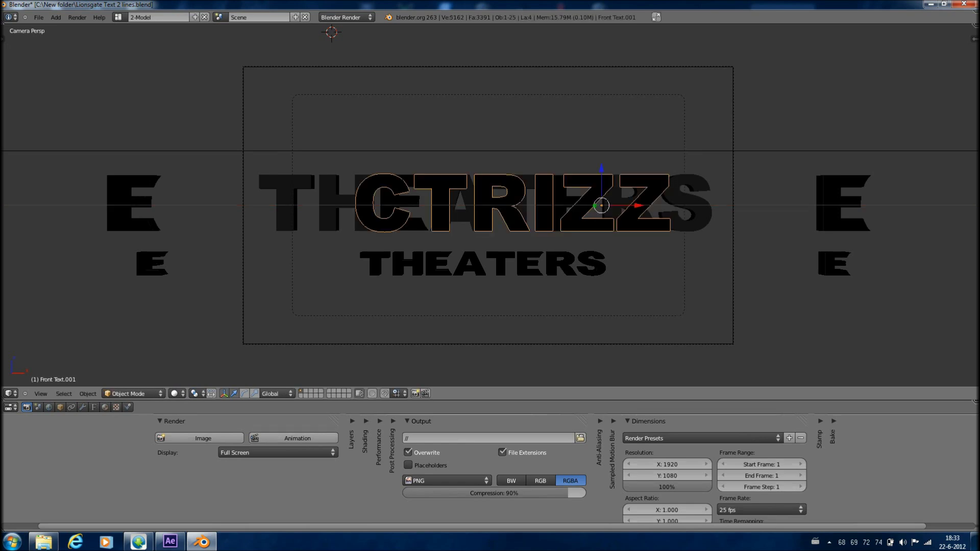
Select the 3D depth text layer and start deleting its old THEATERS letters
{"action": "right_click", "coordinate": [291, 204]}
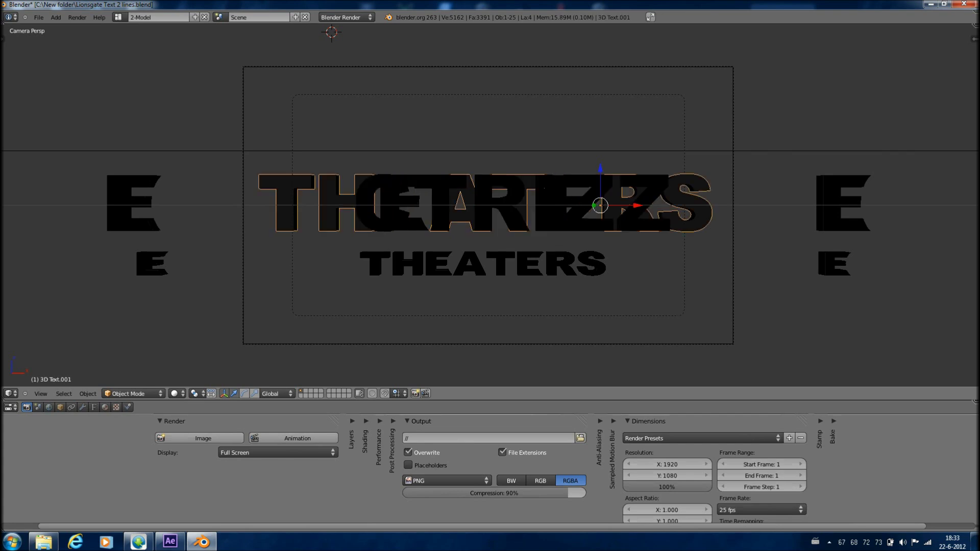
{"action": "key", "text": "Tab"}
{"action": "key", "text": "BackSpace"}
{"action": "key", "text": "BackSpace"}
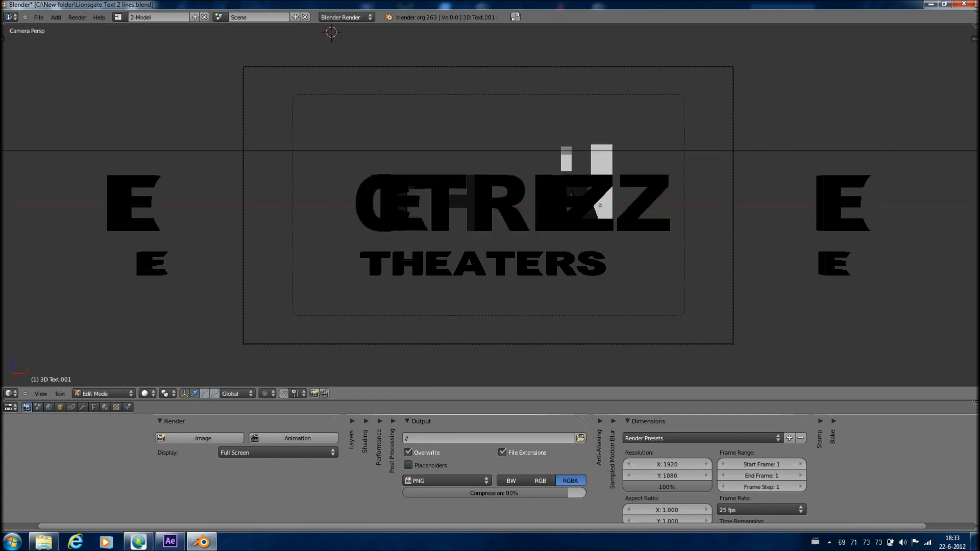
{"action": "key", "text": "BackSpace"}
{"action": "key", "text": "BackSpace"}
{"action": "type", "text": "I"}
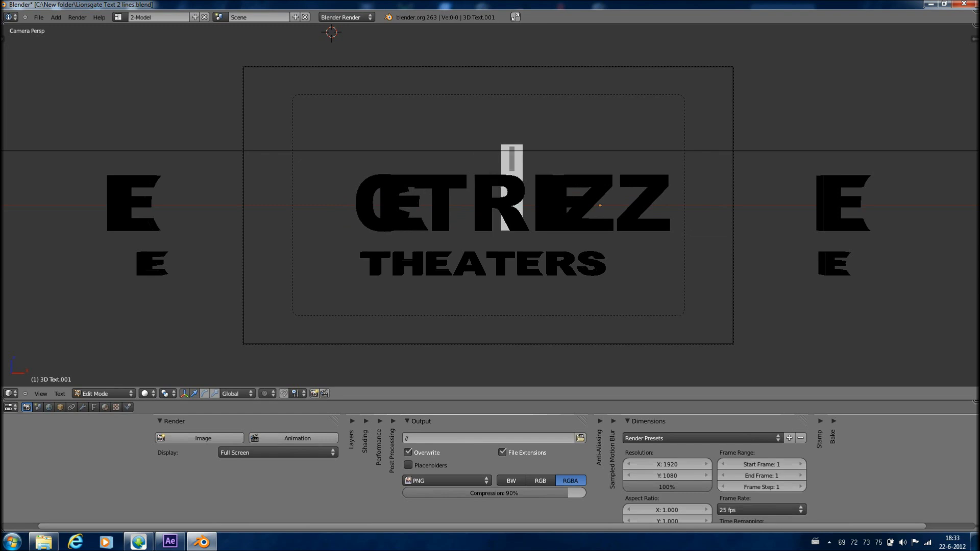
{"action": "type", "text": "ONS"}
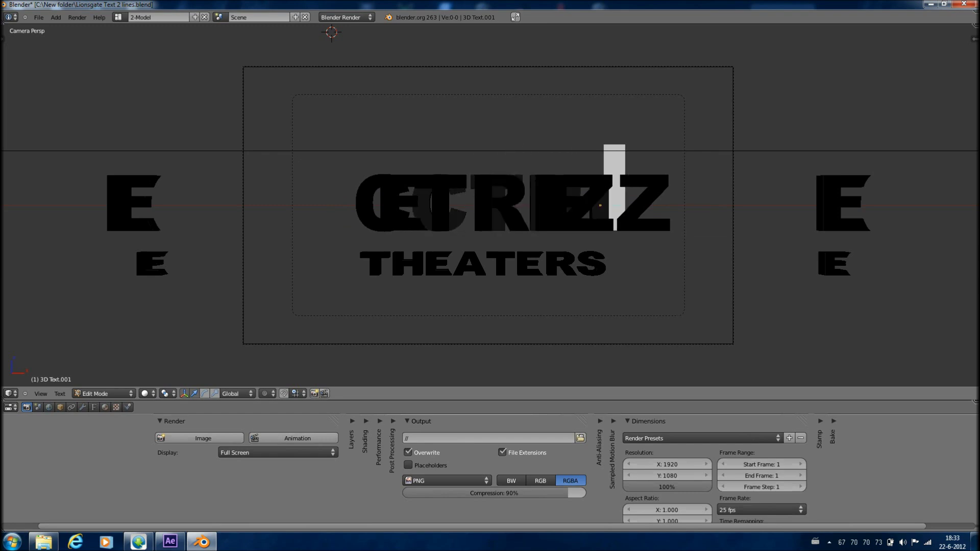
{"action": "type", "text": "G"}
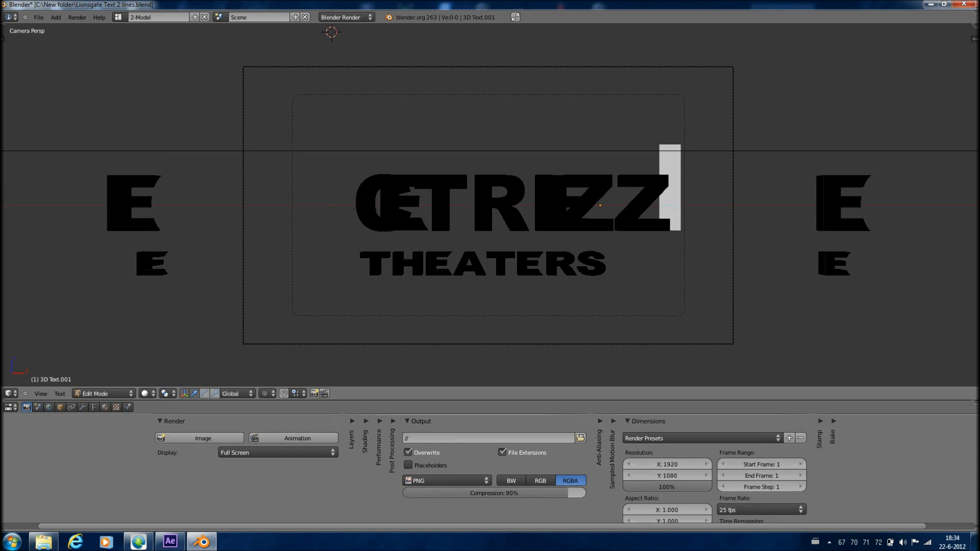
Move the first separate E letter left along the X axis
{"action": "key", "text": "Tab"}
{"action": "right_click", "coordinate": [573, 203]}
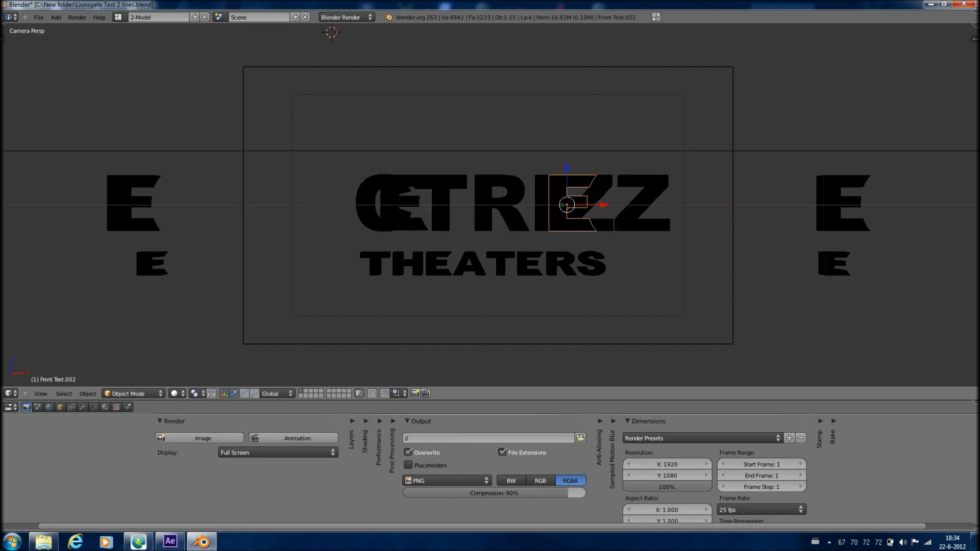
{"action": "key", "text": "g"}
{"action": "key", "text": "x"}
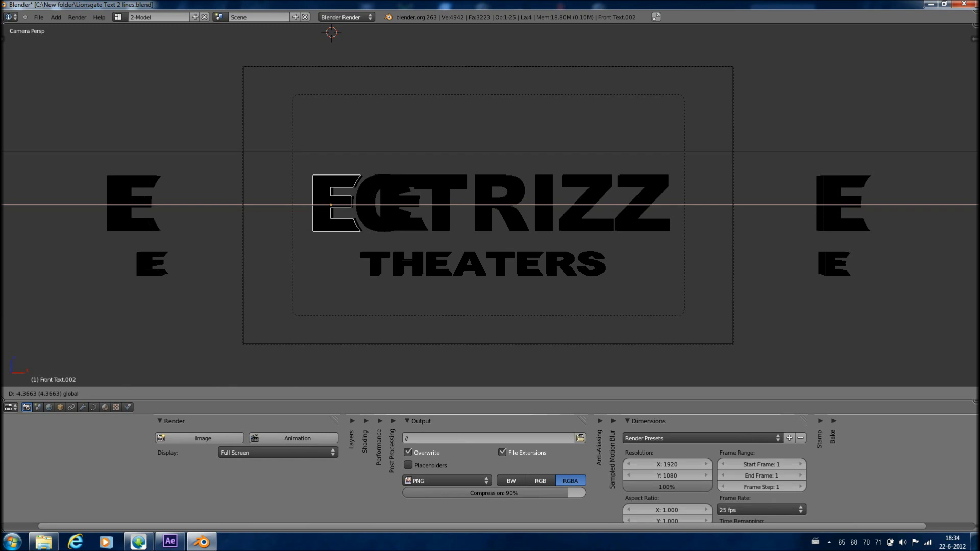
{"action": "key", "text": "Return"}
Move the second E letter so it sits just before CTRIZZ, reading ECTRIZZ
{"action": "right_click", "coordinate": [398, 203]}
{"action": "key", "text": "g"}
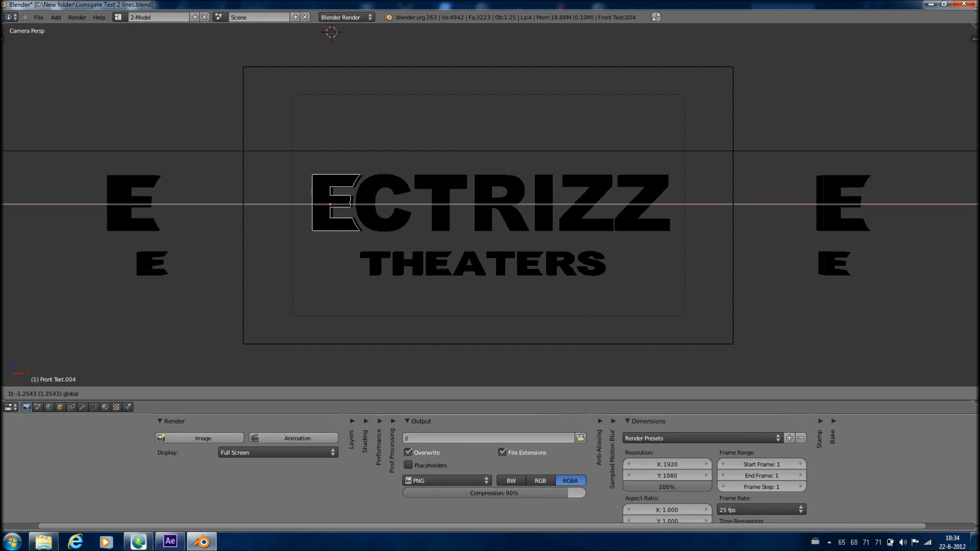
{"action": "key", "text": "Return"}
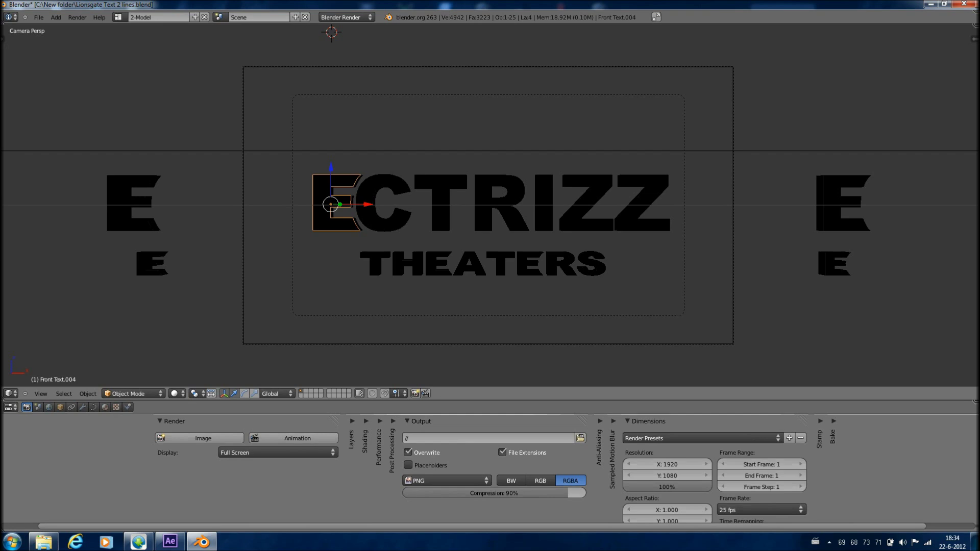
Retype the front THEATERS subtitle layer to read Productions
{"action": "right_click", "coordinate": [483, 265]}
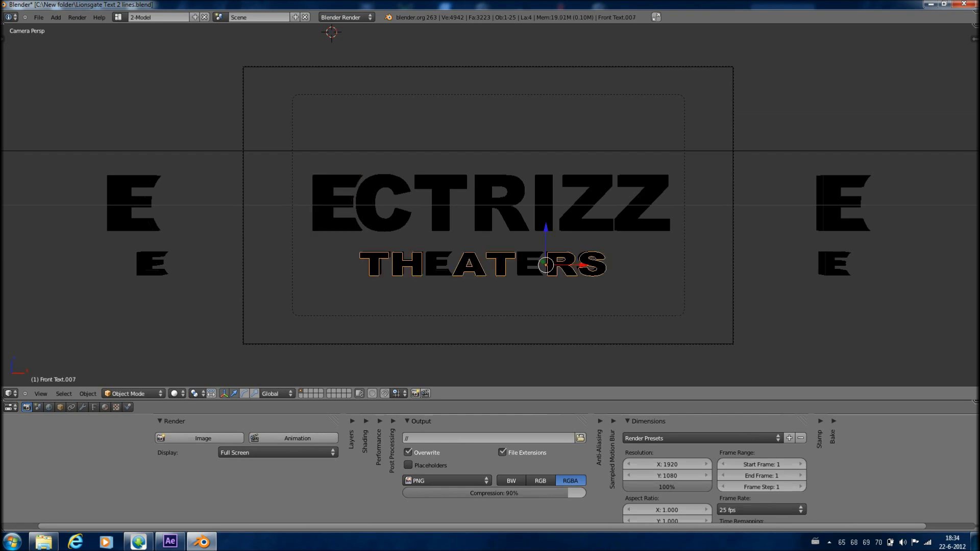
{"action": "key", "text": "Tab"}
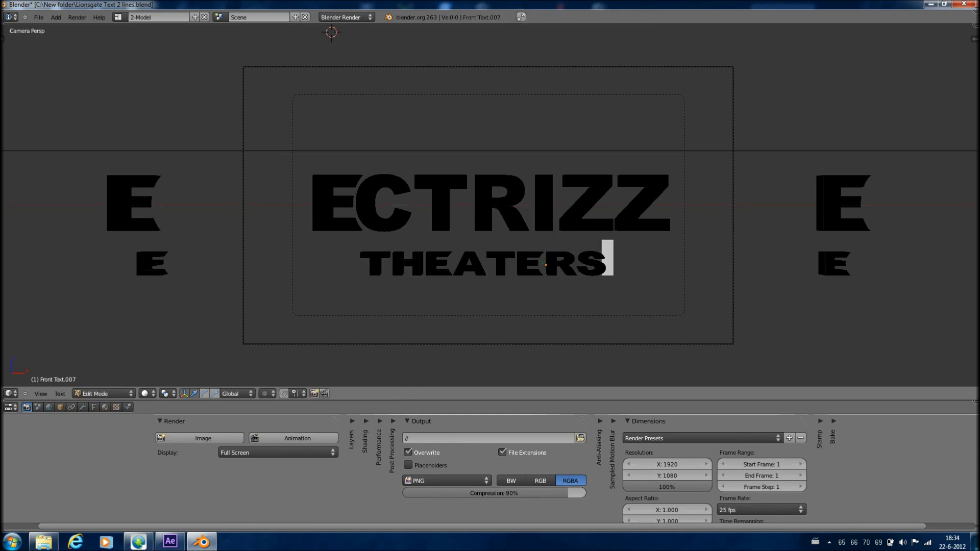
{"action": "key", "text": "BackSpace"}
{"action": "key", "text": "Left"}
{"action": "key", "text": "Left"}
{"action": "key", "text": "Left"}
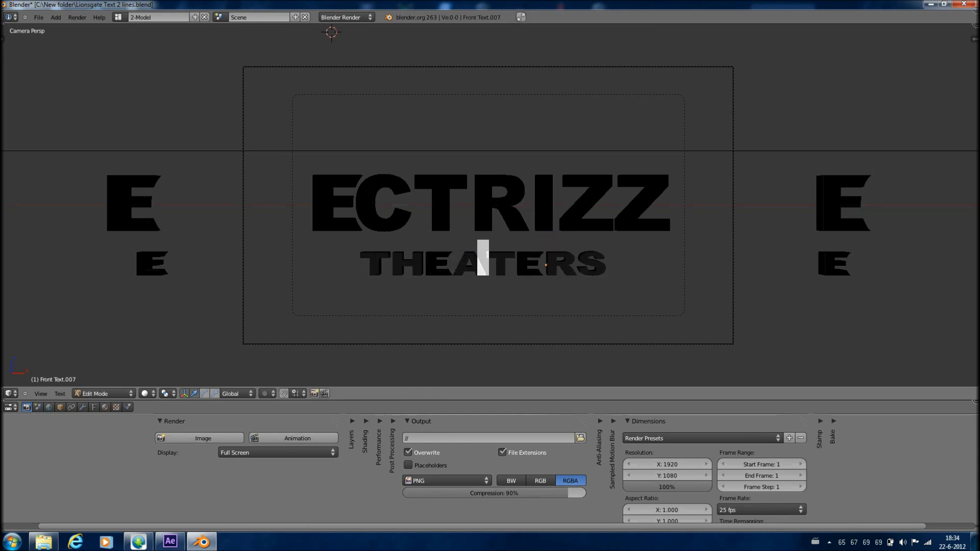
{"action": "type", "text": "PRO"}
{"action": "key", "text": "BackSpace"}
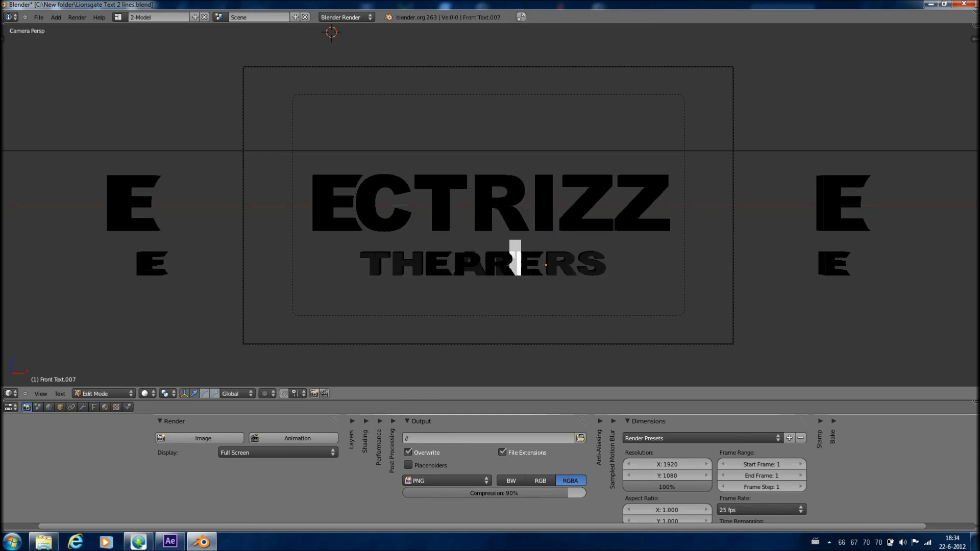
{"action": "key", "text": "BackSpace"}
{"action": "type", "text": "roductions"}
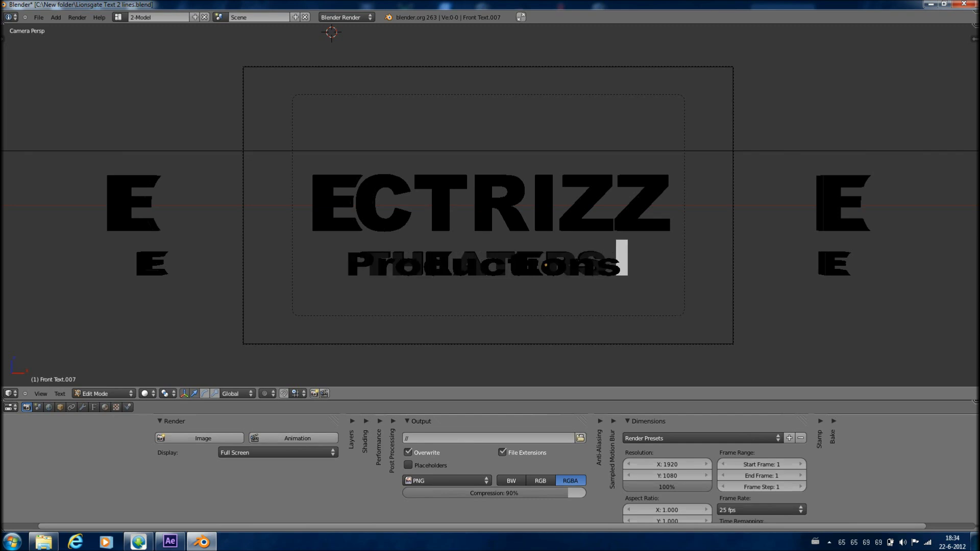
{"action": "key", "text": "Tab"}
Select the subtitle's 3D layer and begin replacing its text with Productions
{"action": "right_click", "coordinate": [545, 264]}
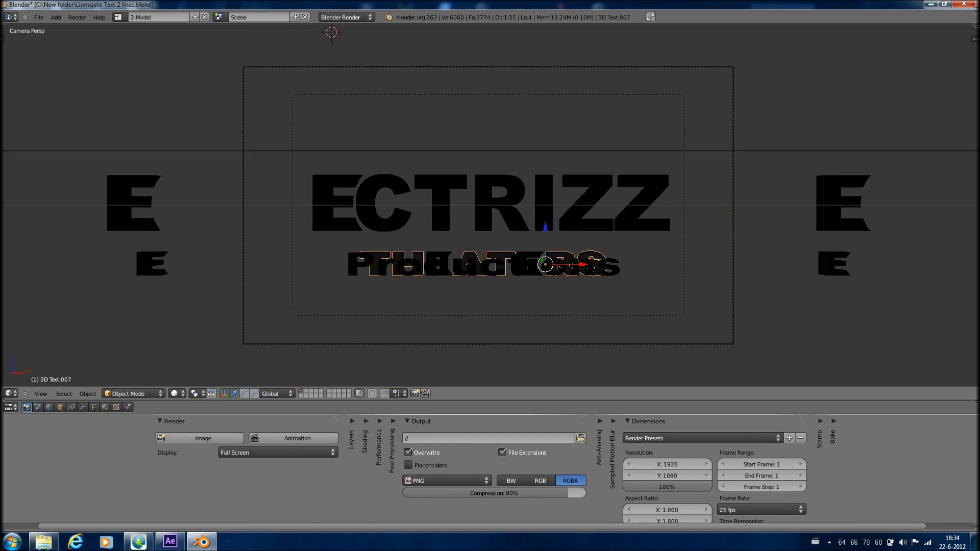
{"action": "key", "text": "Tab"}
{"action": "key", "text": "BackSpace"}
{"action": "key", "text": "BackSpace"}
{"action": "key", "text": "BackSpace"}
{"action": "key", "text": "BackSpace"}
{"action": "key", "text": "BackSpace"}
{"action": "key", "text": "BackSpace"}
{"action": "key", "text": "BackSpace"}
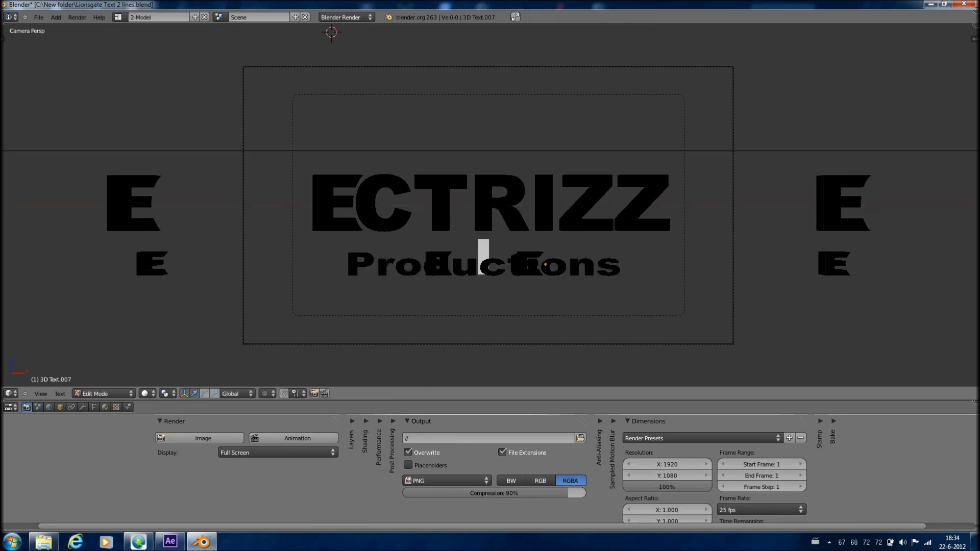
{"action": "type", "text": "ctions"}
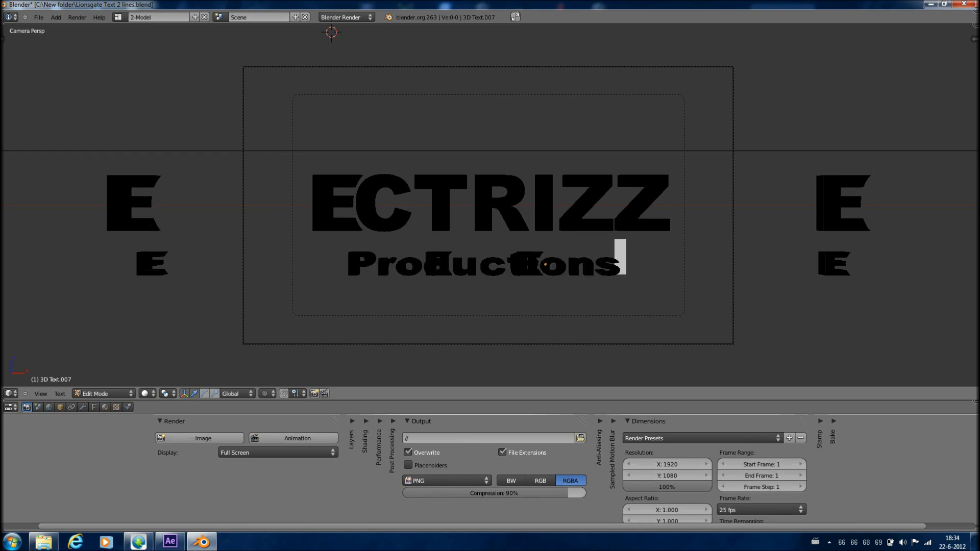
Slide the first stray small E sideways out of Productions to the far left
{"action": "key", "text": "Tab"}
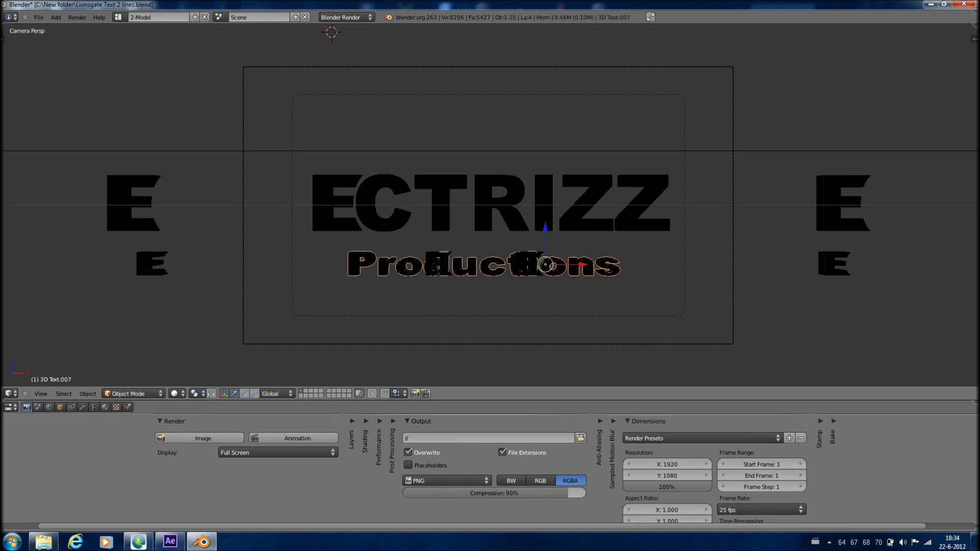
{"action": "right_click", "coordinate": [438, 264]}
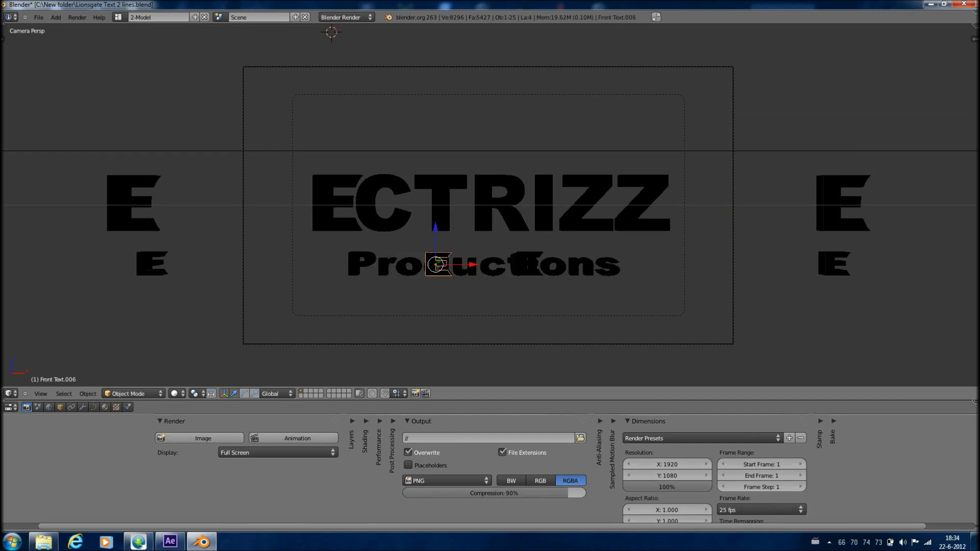
{"action": "key", "text": "g"}
{"action": "key", "text": "x"}
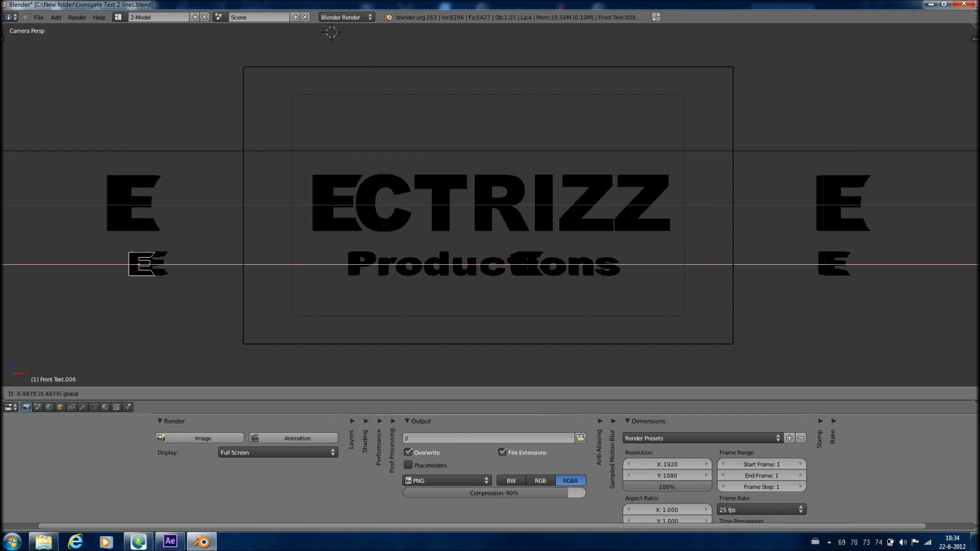
{"action": "key", "text": "Return"}
Slide the other small E to the far right, then browse the New folder files
{"action": "right_click", "coordinate": [483, 264]}
{"action": "right_click", "coordinate": [530, 265]}
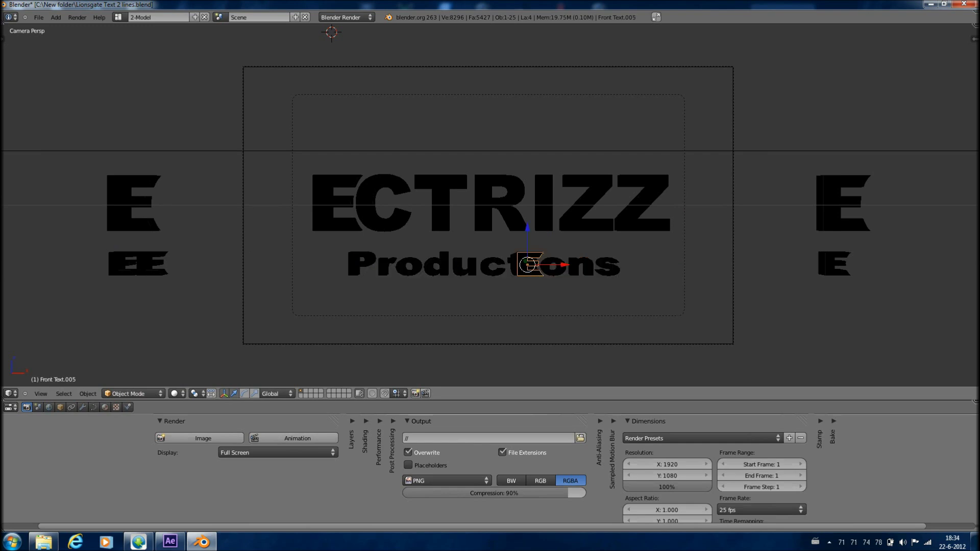
{"action": "key", "text": "g"}
{"action": "key", "text": "x"}
{"action": "key", "text": "Return"}
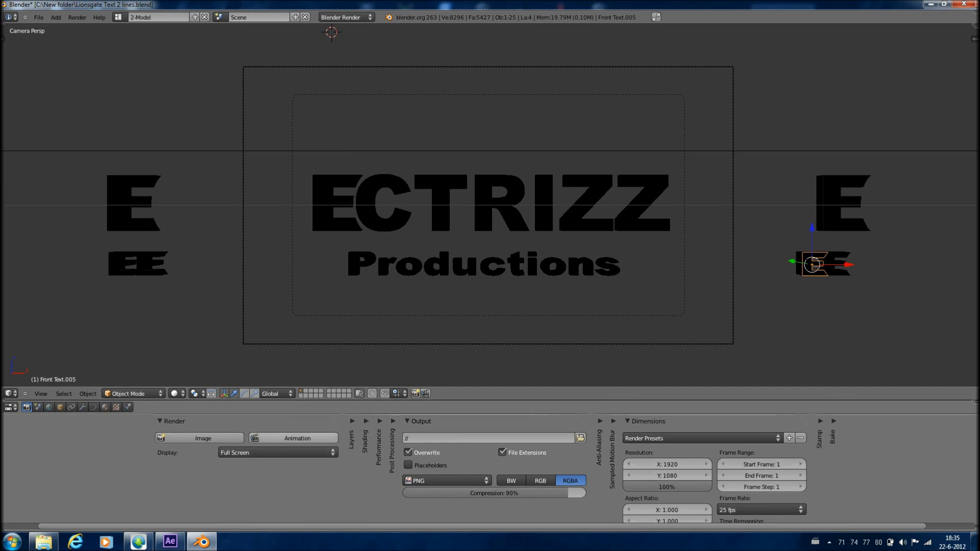
{"action": "left_click", "coordinate": [579, 439]}
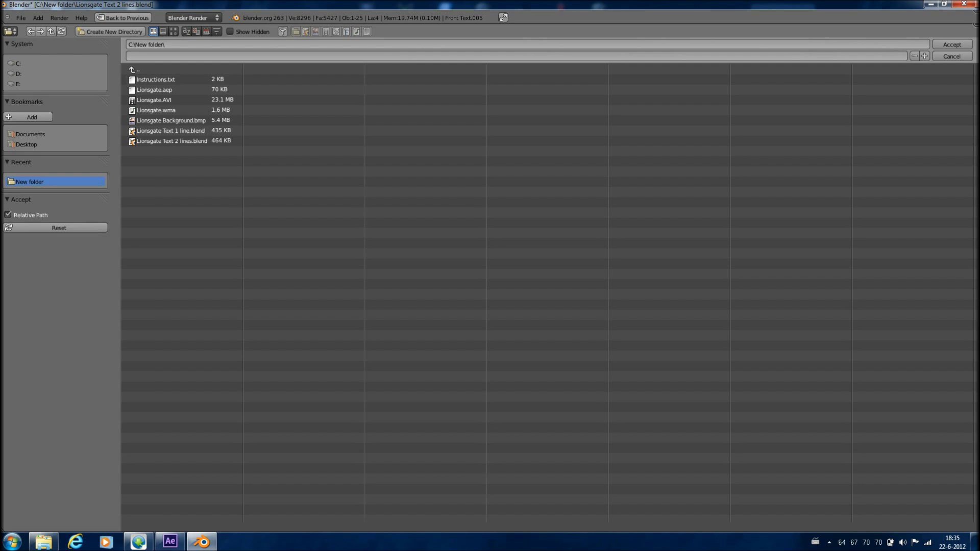
{"action": "left_click", "coordinate": [21, 18]}
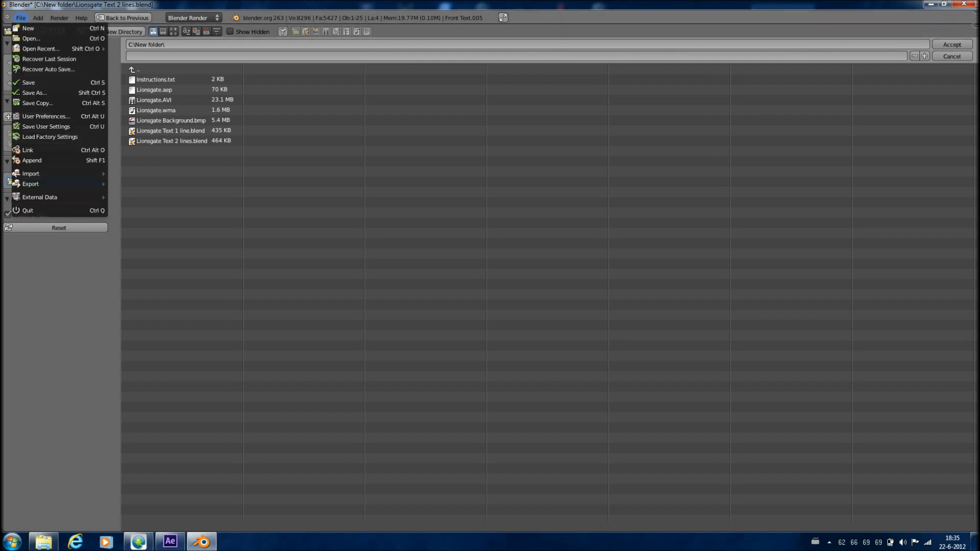
{"action": "left_click", "coordinate": [31, 38]}
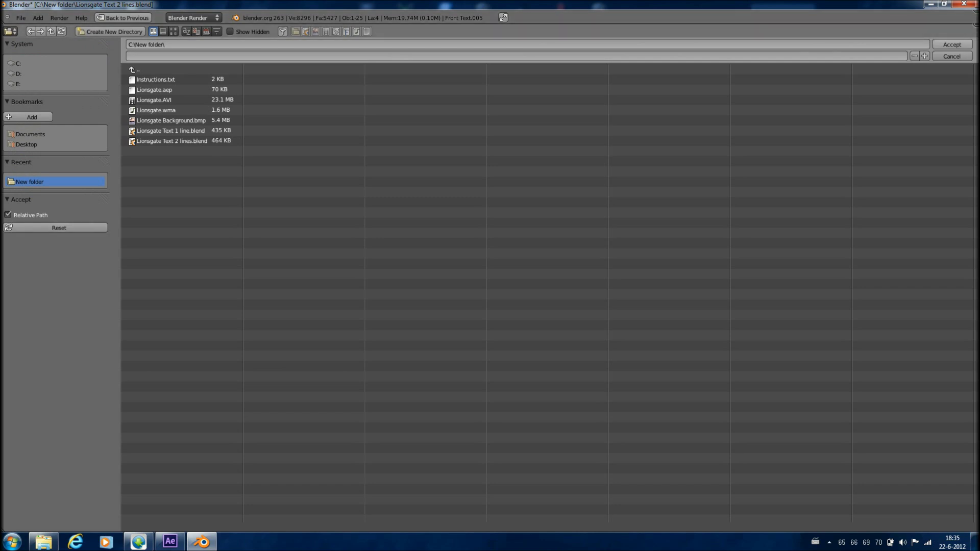
{"action": "key", "text": "Escape"}
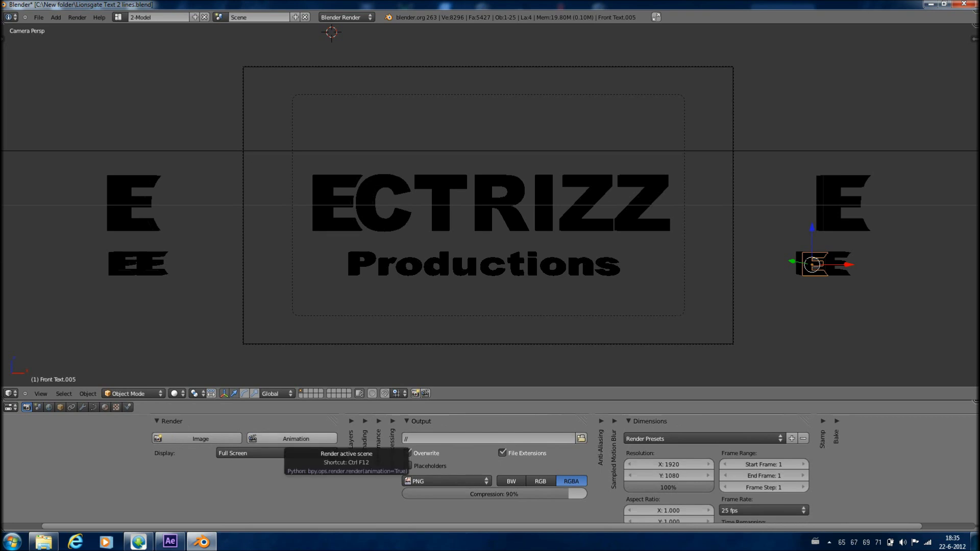
Render the ECTRIZZ Productions title frame, then close Blender
{"action": "left_click", "coordinate": [296, 439]}
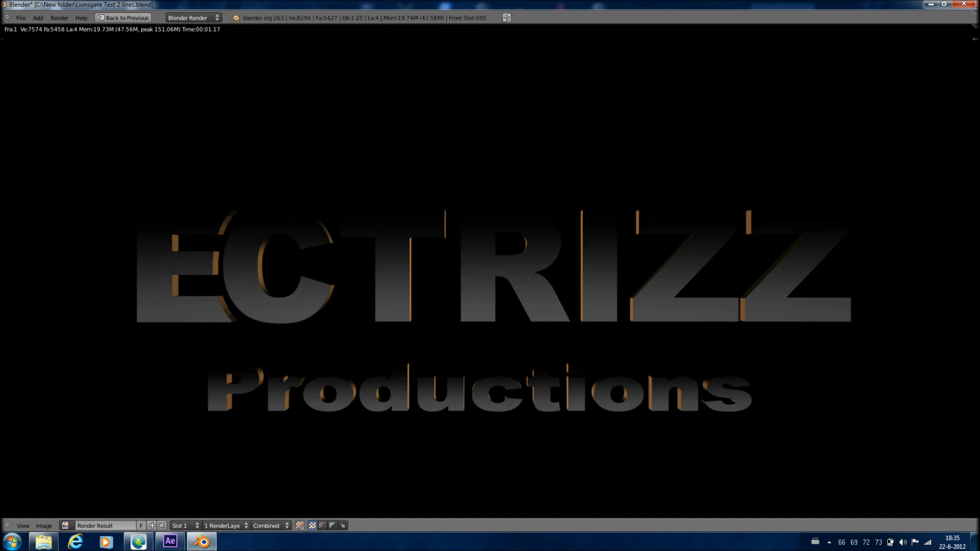
{"action": "key", "text": "alt+F4"}
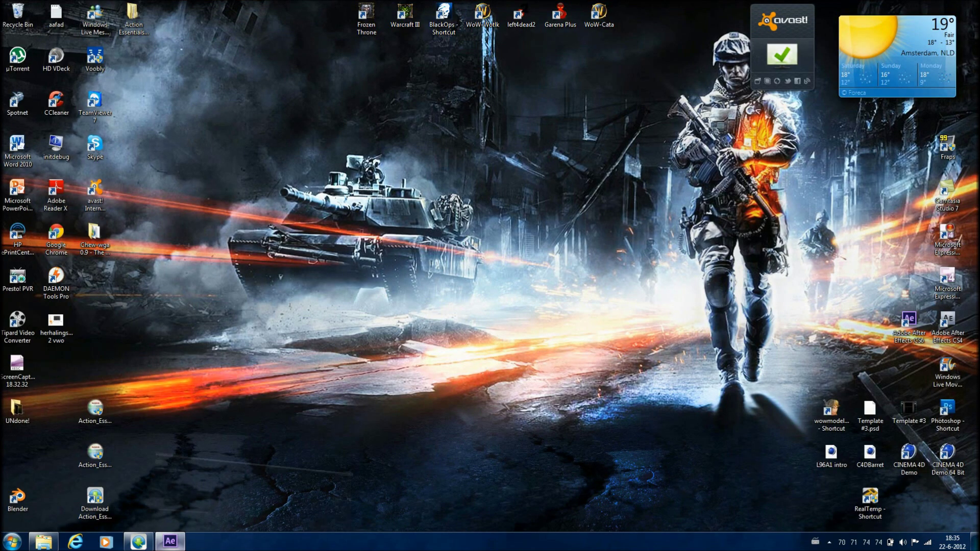
Restore After Effects and start opening a project, browsing drive C:
{"action": "left_click", "coordinate": [170, 542]}
{"action": "left_click", "coordinate": [8, 15]}
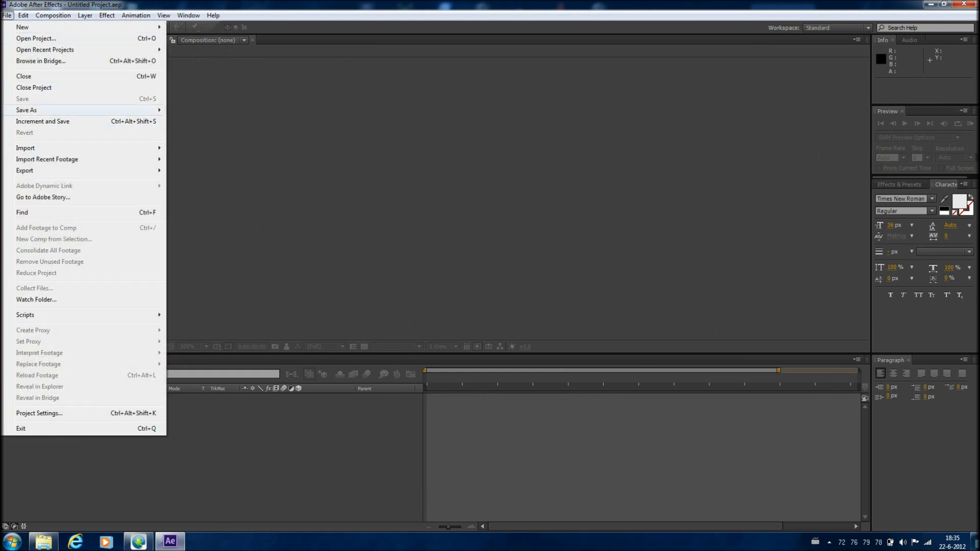
{"action": "left_click", "coordinate": [34, 39]}
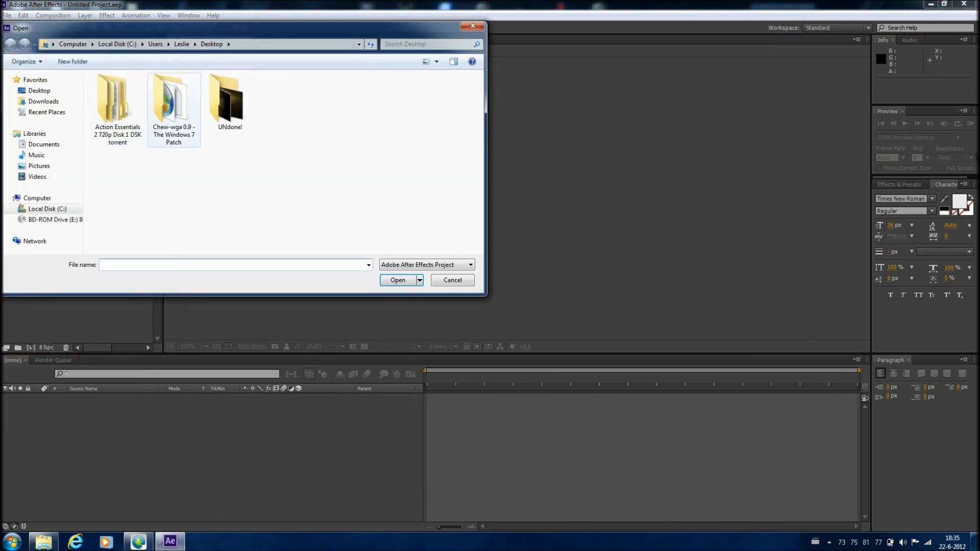
{"action": "left_click", "coordinate": [46, 209]}
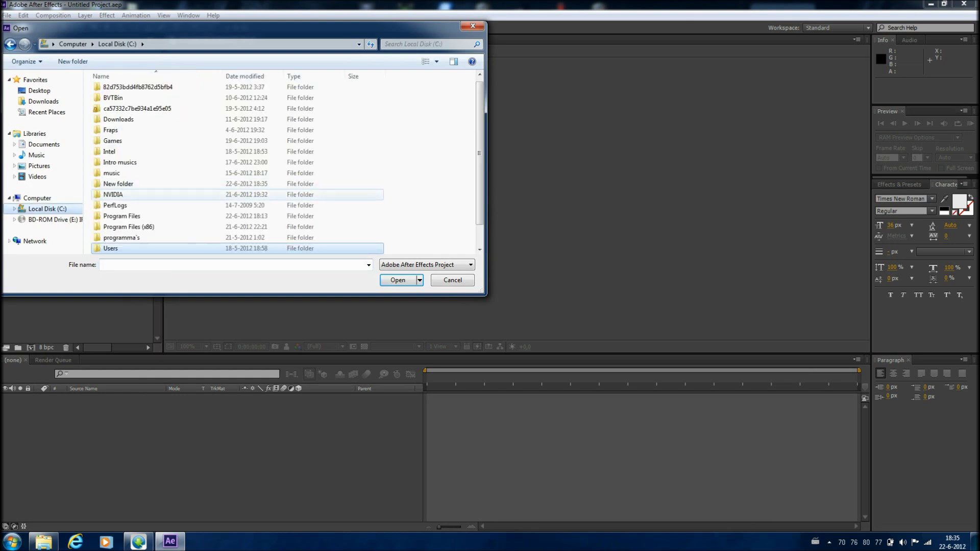
Load Lionsgate.aep from New folder and dismiss the information message
{"action": "double_click", "coordinate": [119, 184]}
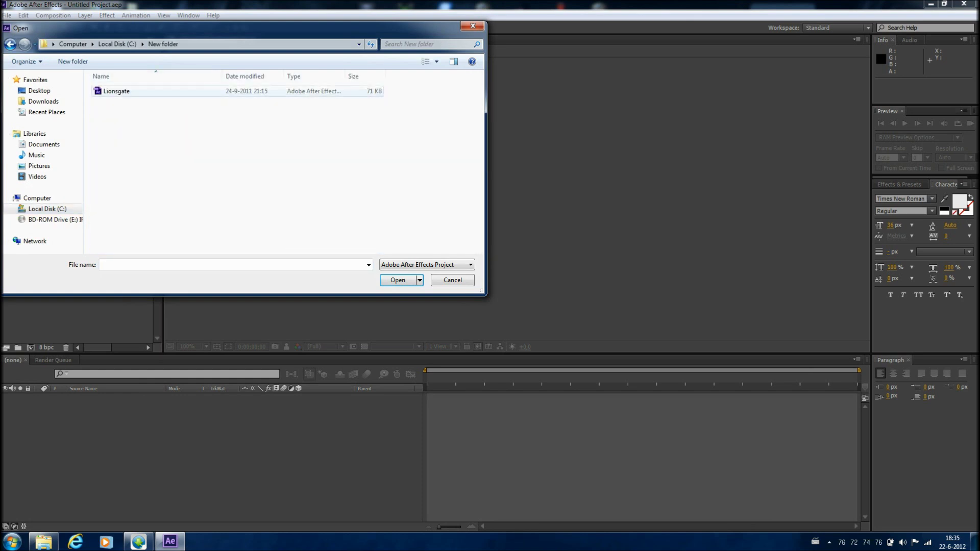
{"action": "left_click", "coordinate": [116, 91]}
{"action": "left_click", "coordinate": [397, 279]}
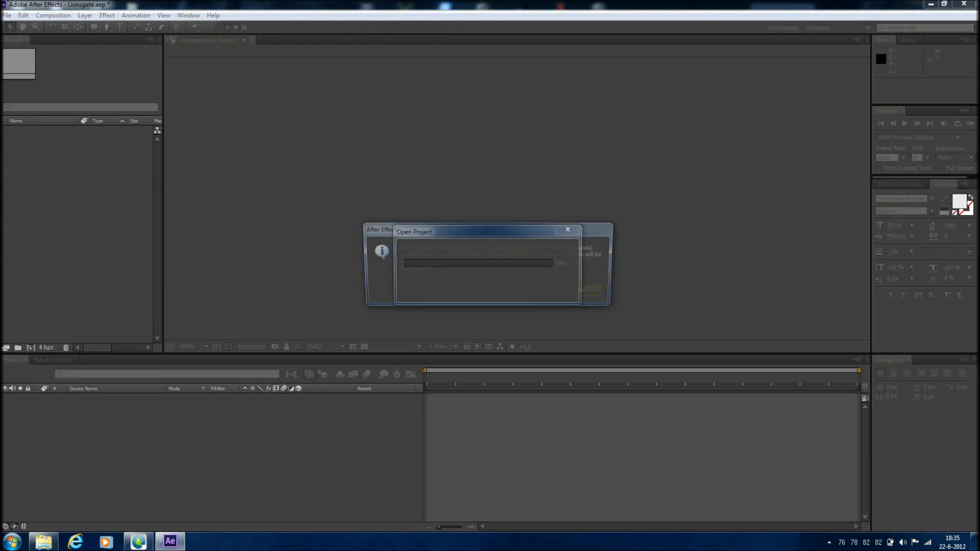
{"action": "key", "text": "Return"}
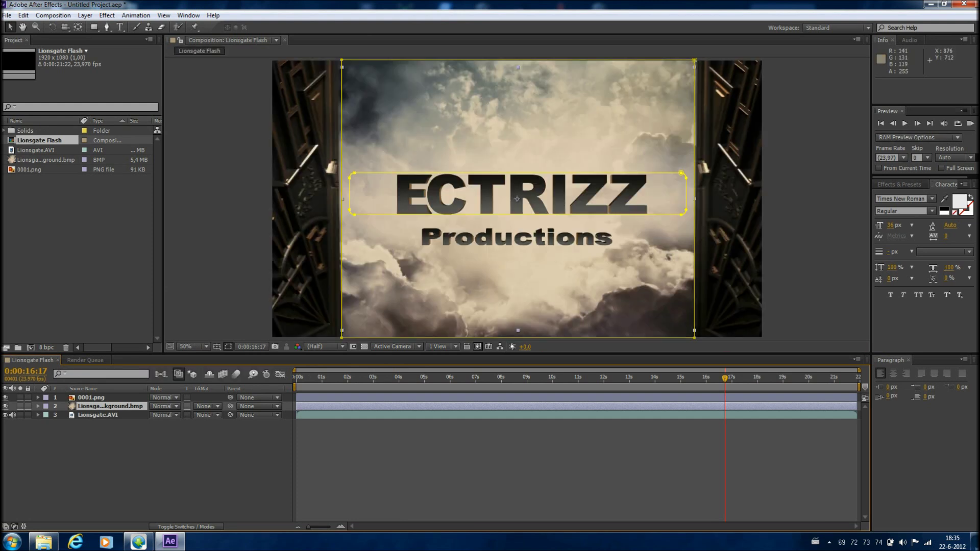
{"action": "left_click", "coordinate": [906, 123]}
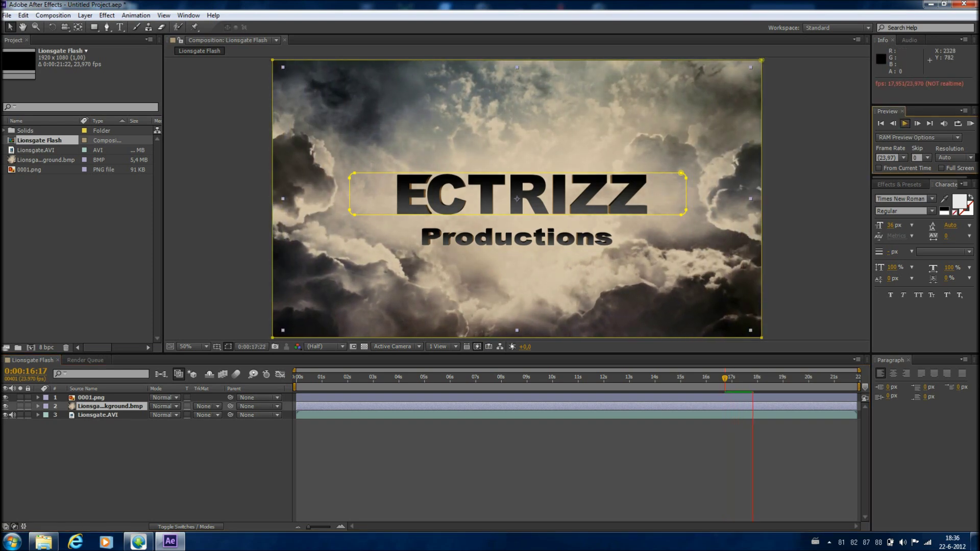
{"action": "left_click", "coordinate": [906, 124]}
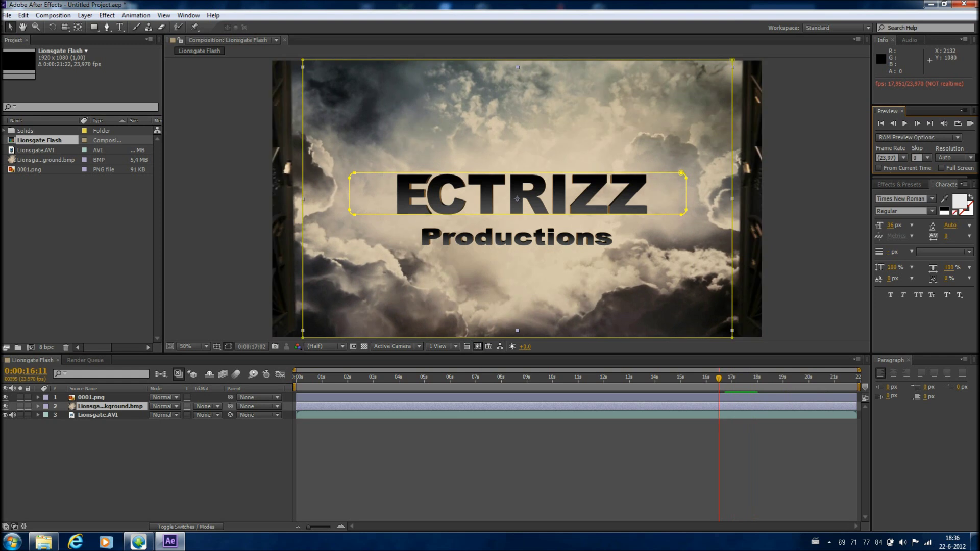
{"action": "key", "text": "Home"}
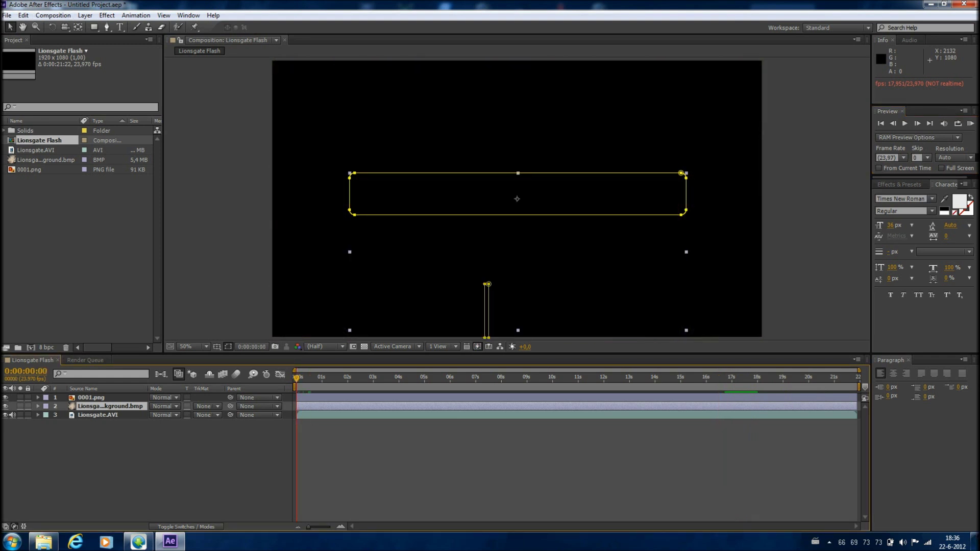
Queue Lionsgate Flash for rendering and review the AVI codec options, keeping None
{"action": "left_click", "coordinate": [54, 16]}
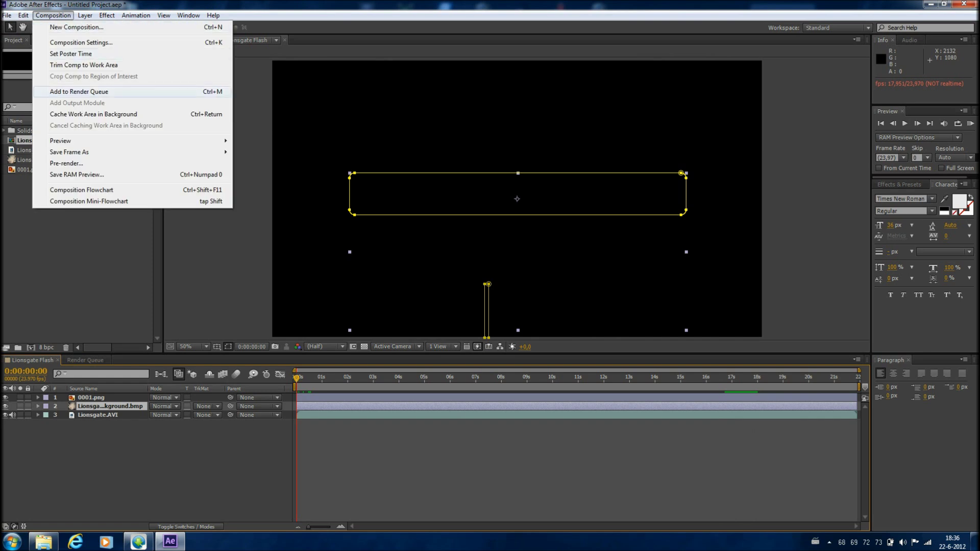
{"action": "left_click", "coordinate": [79, 91]}
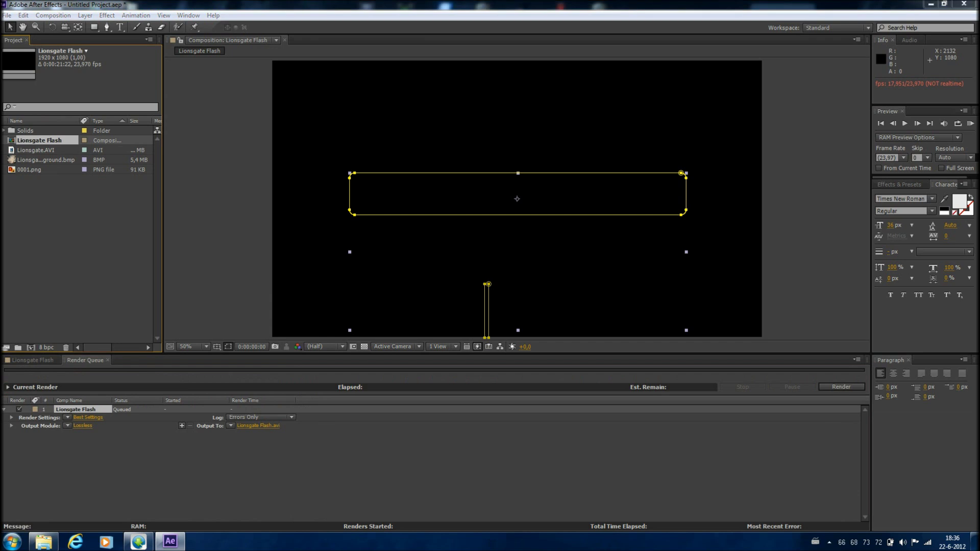
{"action": "left_click", "coordinate": [83, 427]}
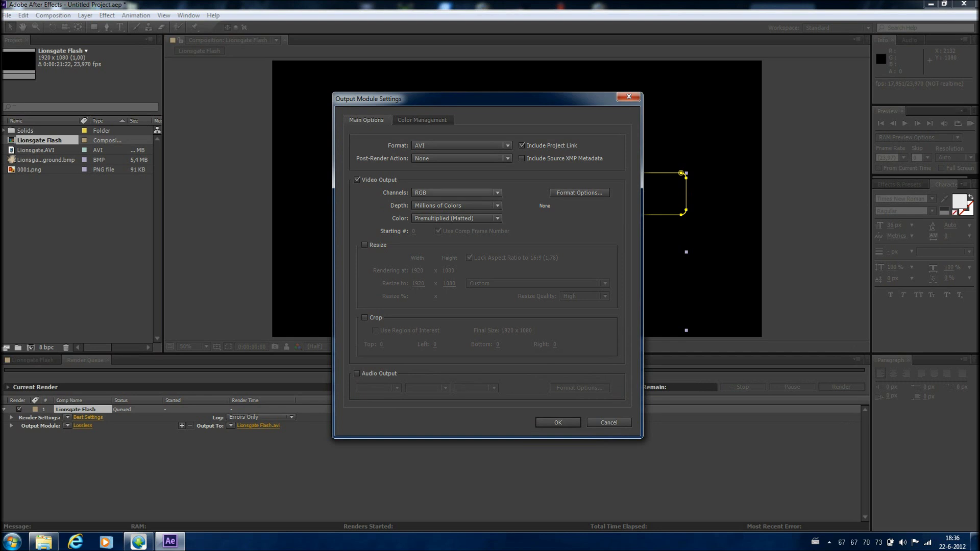
{"action": "left_click", "coordinate": [579, 192]}
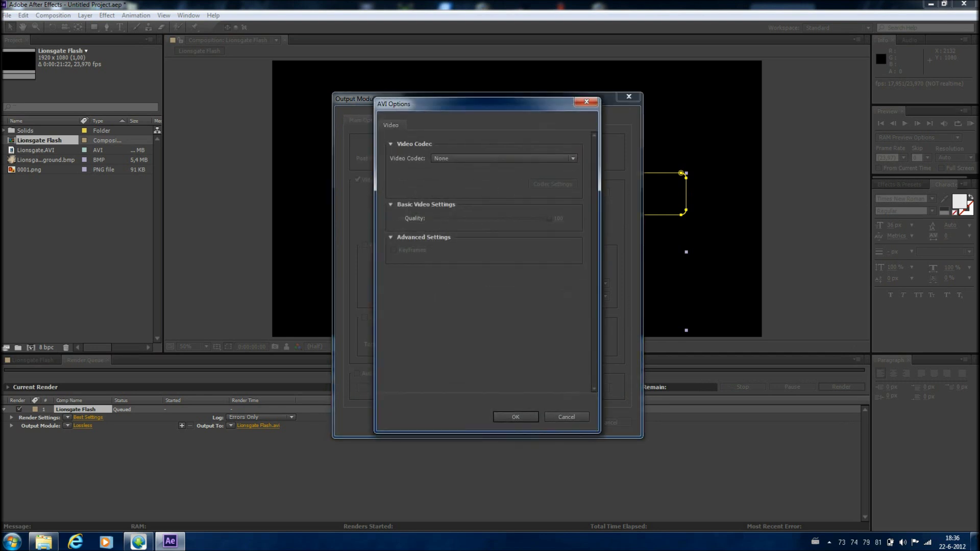
{"action": "left_click", "coordinate": [504, 159]}
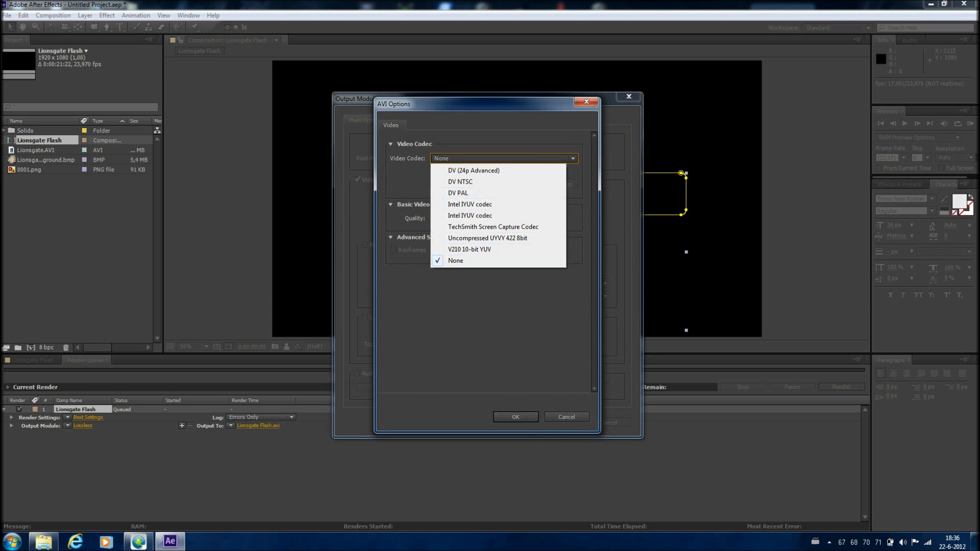
{"action": "key", "text": "Escape"}
{"action": "left_click", "coordinate": [586, 102]}
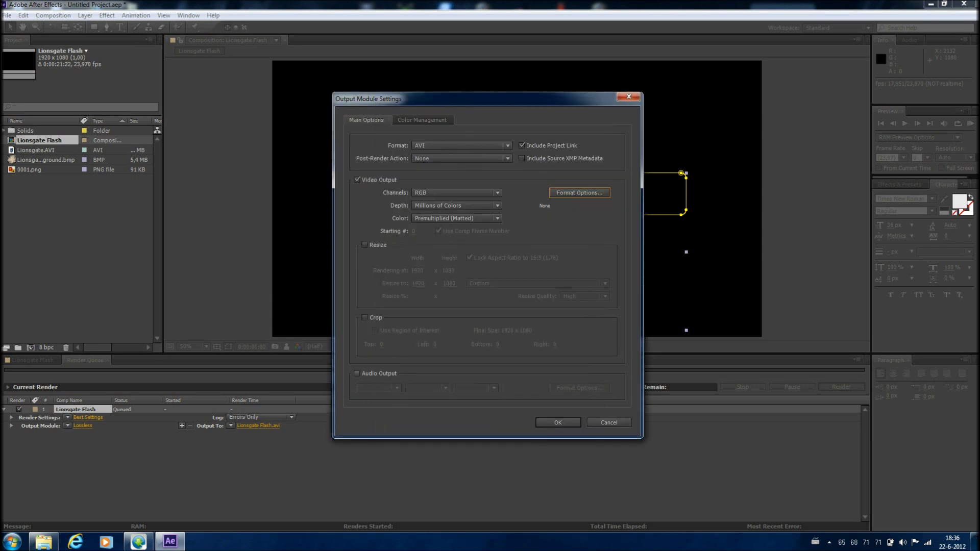
Enable audio output and save the render as Lionsgate Flash.avi on the Desktop
{"action": "left_click", "coordinate": [357, 372]}
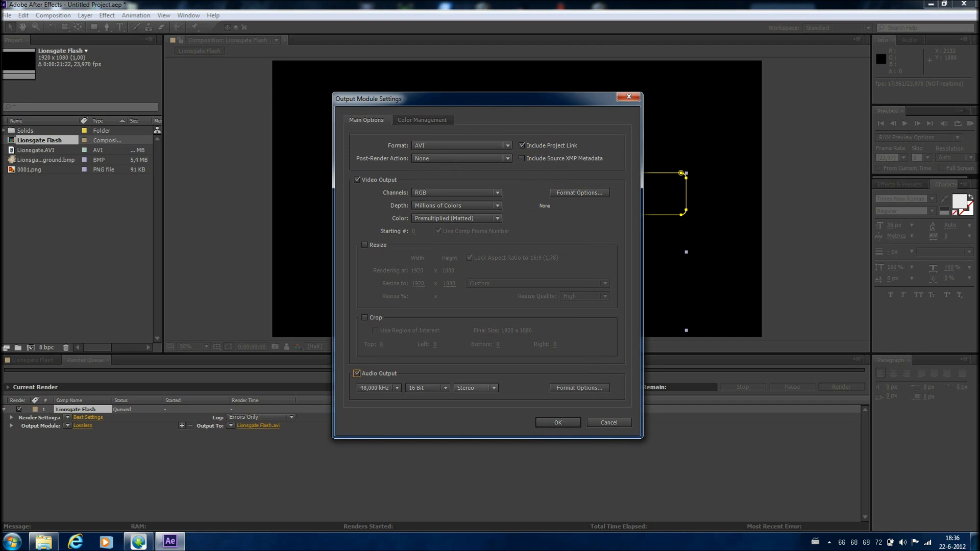
{"action": "left_click", "coordinate": [557, 423]}
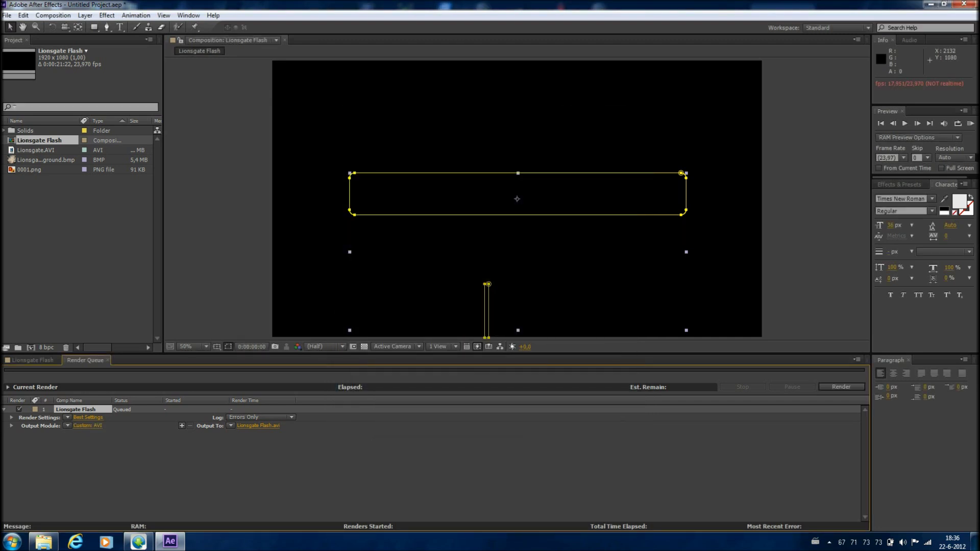
{"action": "left_click", "coordinate": [258, 426]}
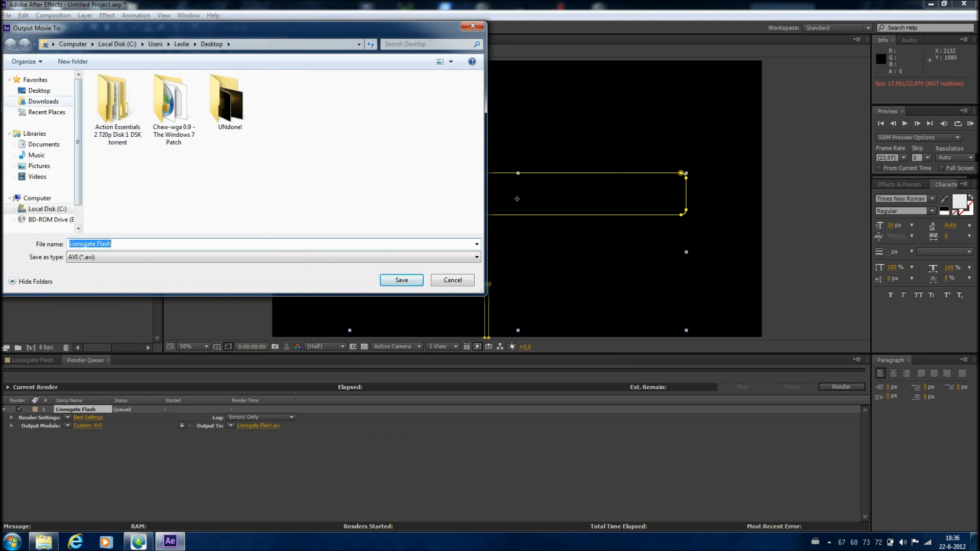
{"action": "left_click", "coordinate": [39, 90]}
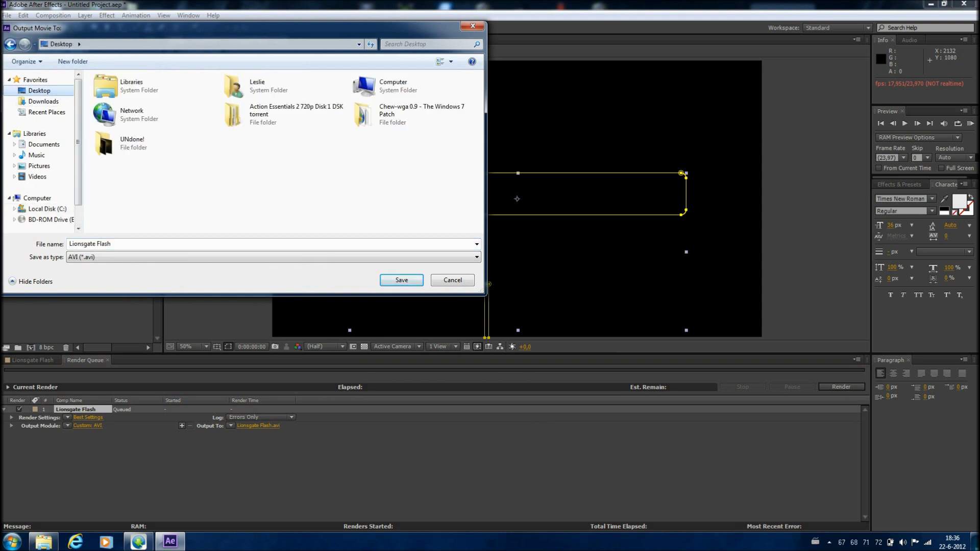
{"action": "left_click", "coordinate": [391, 280]}
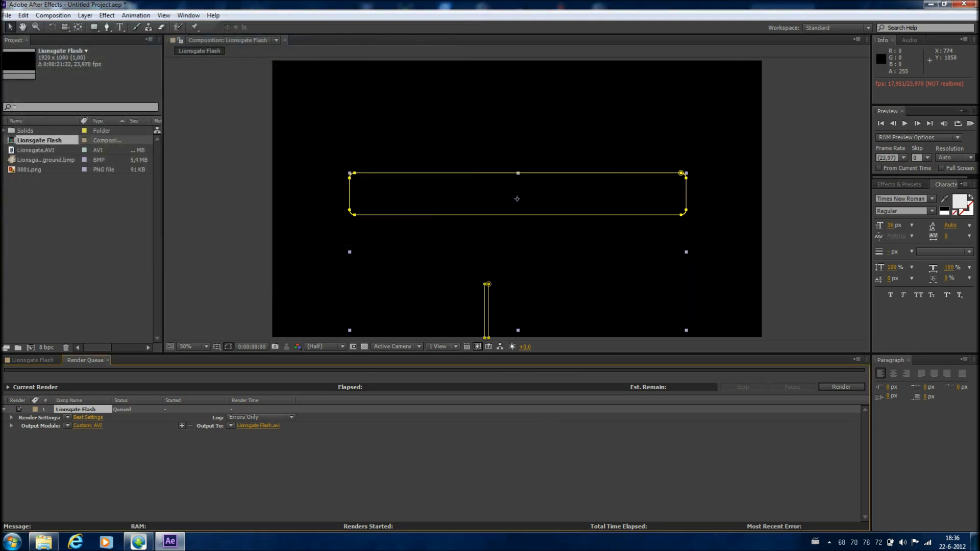
Start the Lionsgate Flash render and launch Windows Live Movie Maker
{"action": "left_click", "coordinate": [840, 387]}
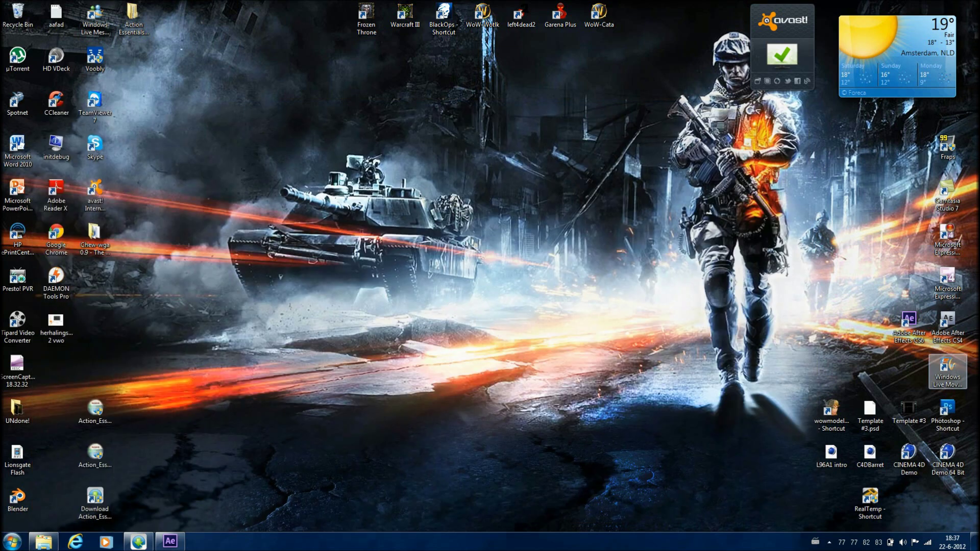
{"action": "left_click", "coordinate": [947, 371]}
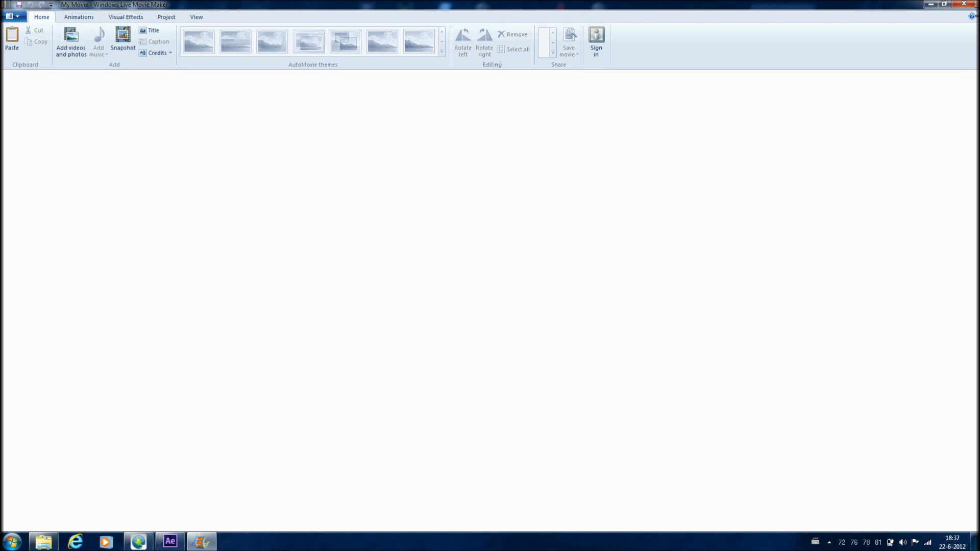
Switch back to After Effects, where the Lionsgate Flash render is done
{"action": "left_click", "coordinate": [170, 543]}
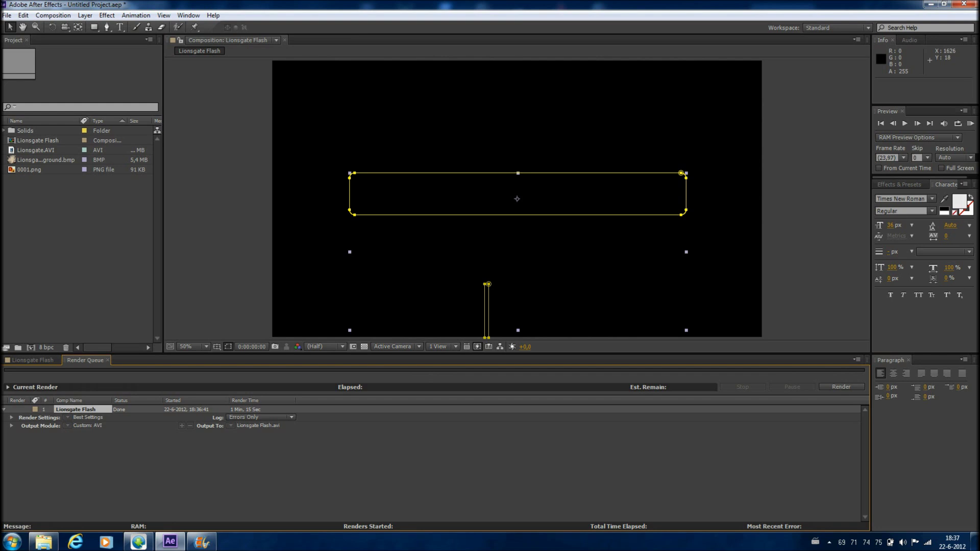
Cancel the After Effects close prompt to keep the project open and switch to Movie Maker
{"action": "left_click", "coordinate": [967, 5]}
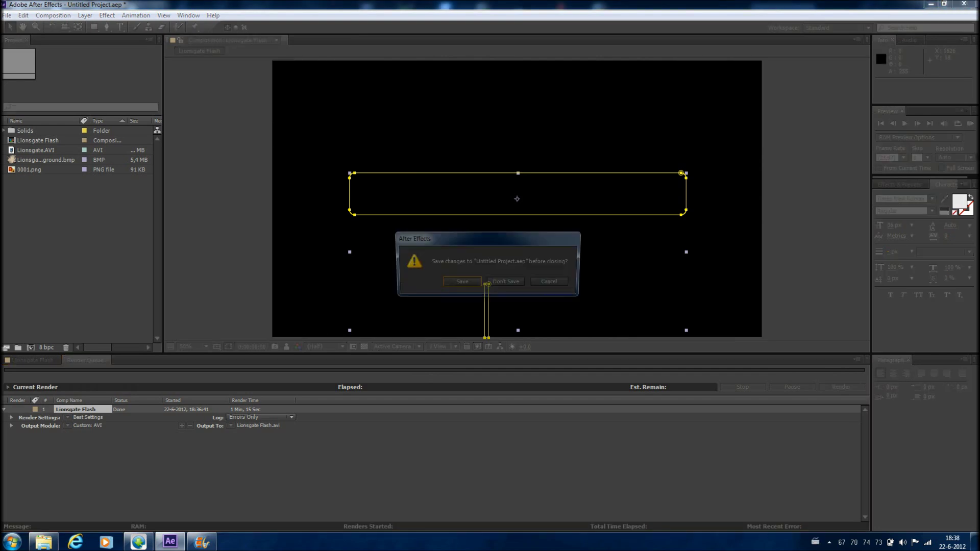
{"action": "key", "text": "Escape"}
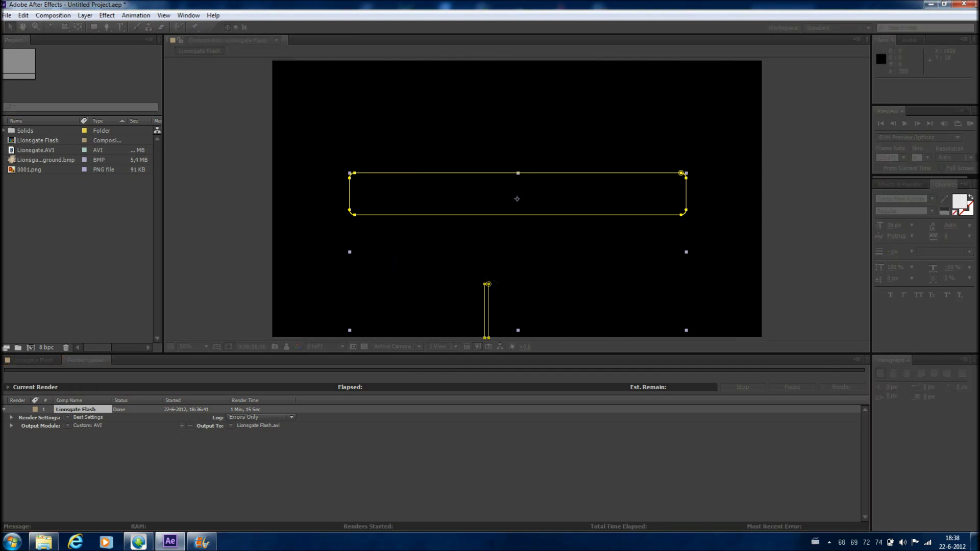
{"action": "key", "text": "alt+Tab"}
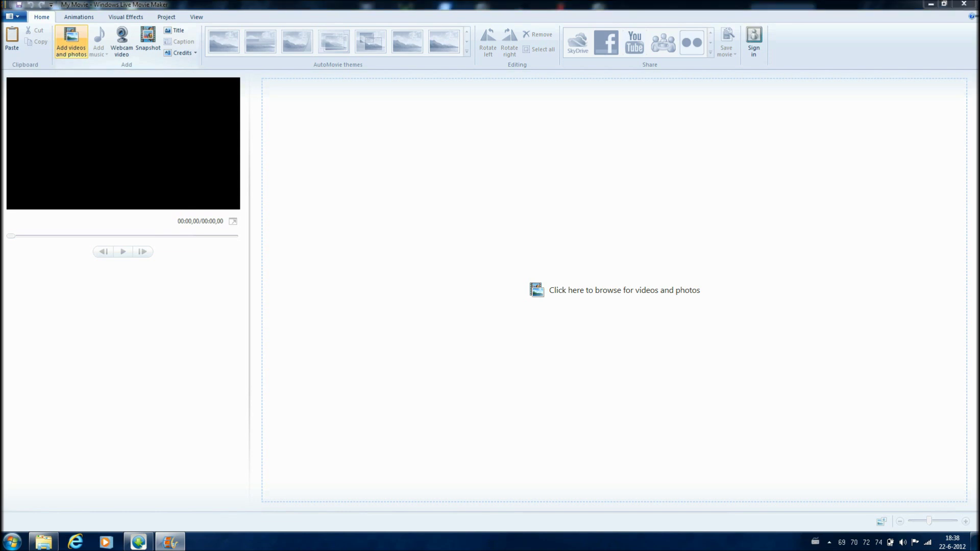
Add the Lionsgate Flash video onto the storyboard
{"action": "left_click", "coordinate": [70, 43]}
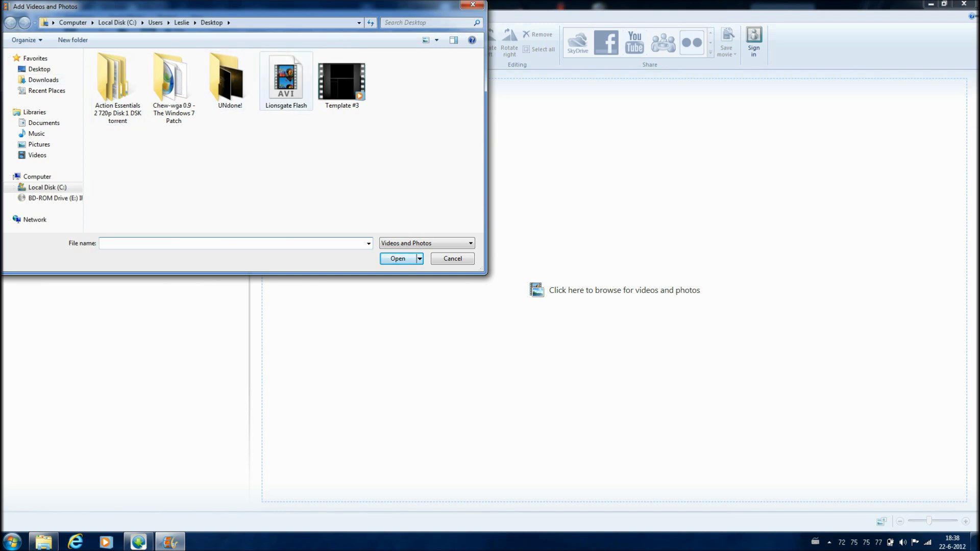
{"action": "left_click", "coordinate": [286, 81]}
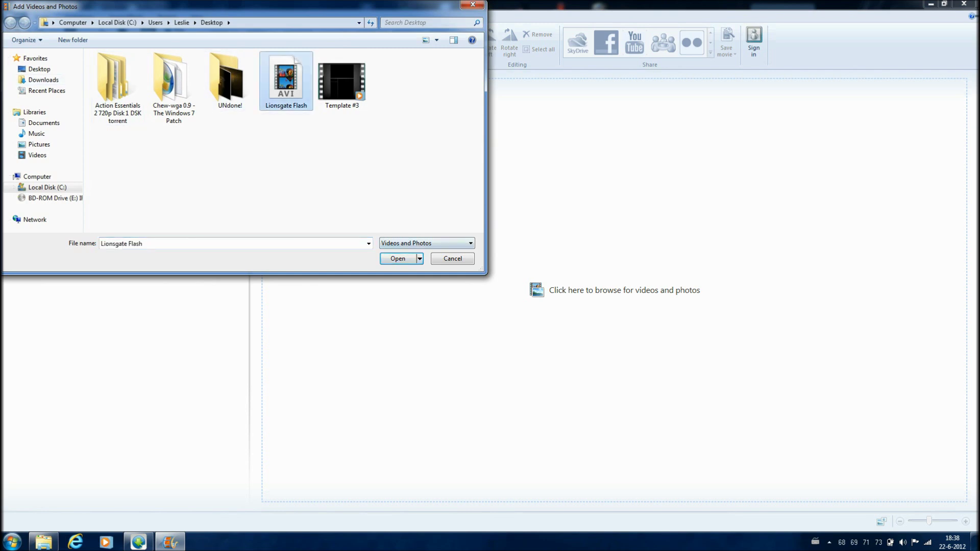
{"action": "left_click", "coordinate": [397, 259]}
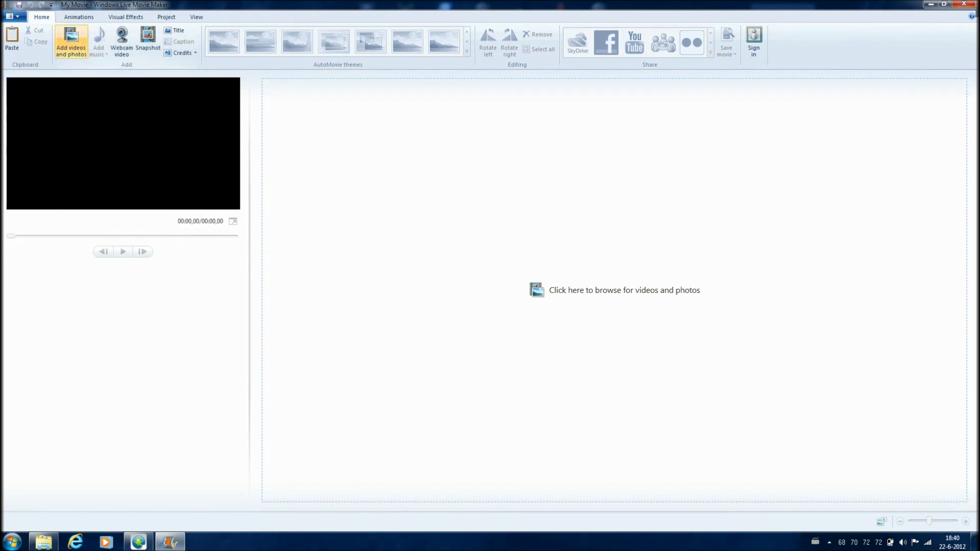
{"action": "left_click", "coordinate": [72, 42]}
{"action": "left_click", "coordinate": [285, 80]}
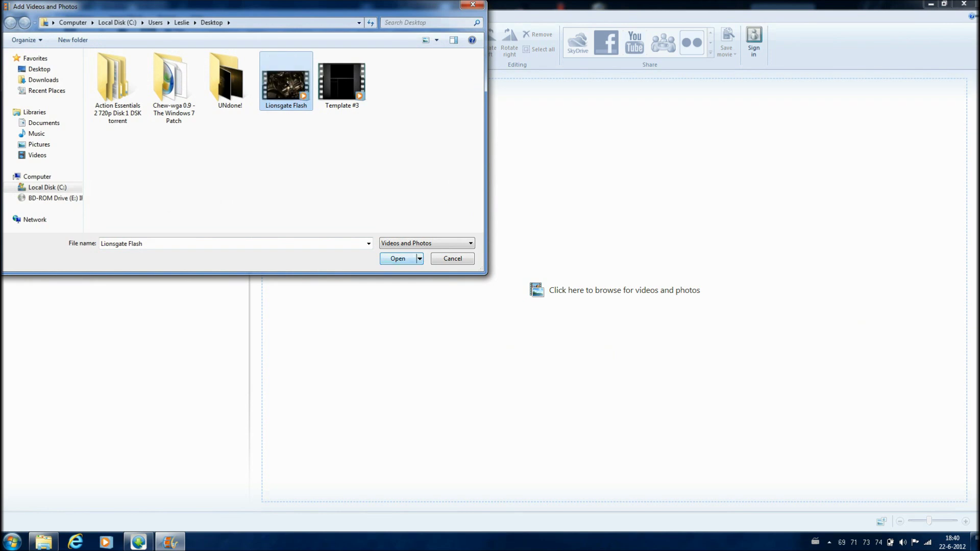
{"action": "key", "text": "Return"}
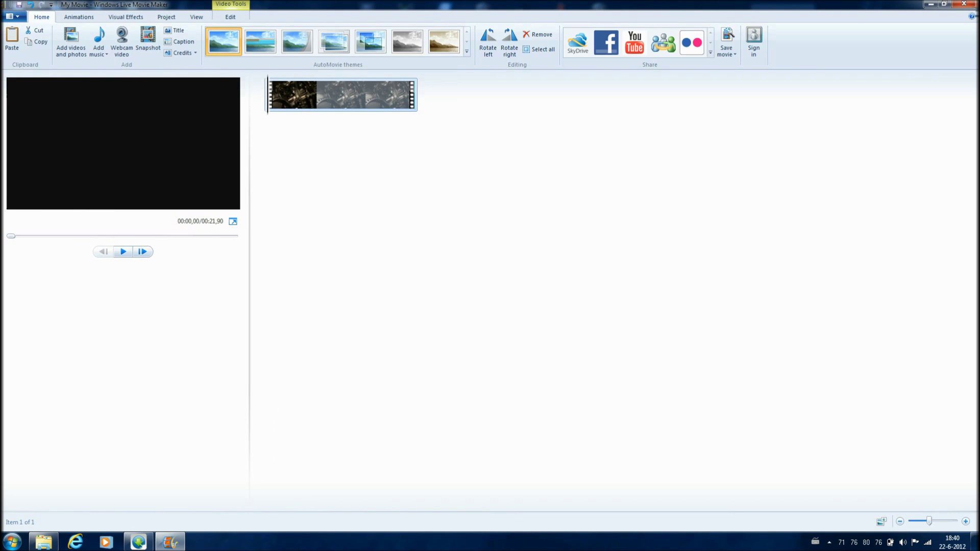
Add the Lionsgate music track from C:\New folder as background music
{"action": "left_click", "coordinate": [99, 52]}
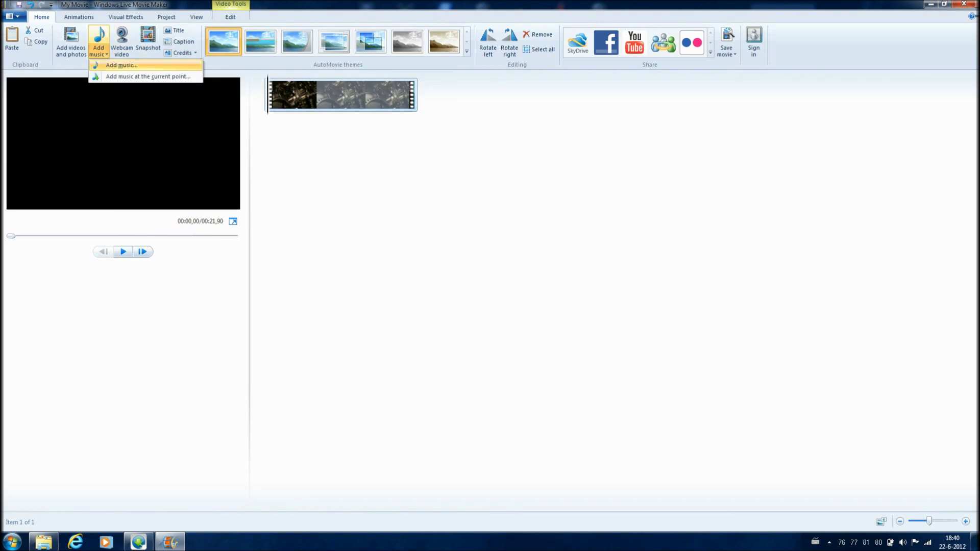
{"action": "left_click", "coordinate": [120, 65]}
{"action": "left_click", "coordinate": [47, 186]}
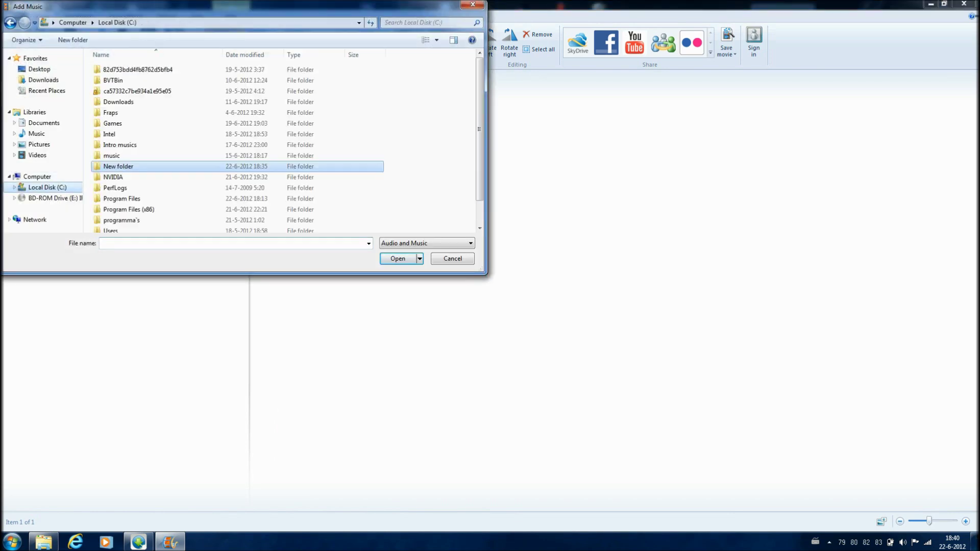
{"action": "double_click", "coordinate": [115, 167]}
{"action": "left_click", "coordinate": [117, 69]}
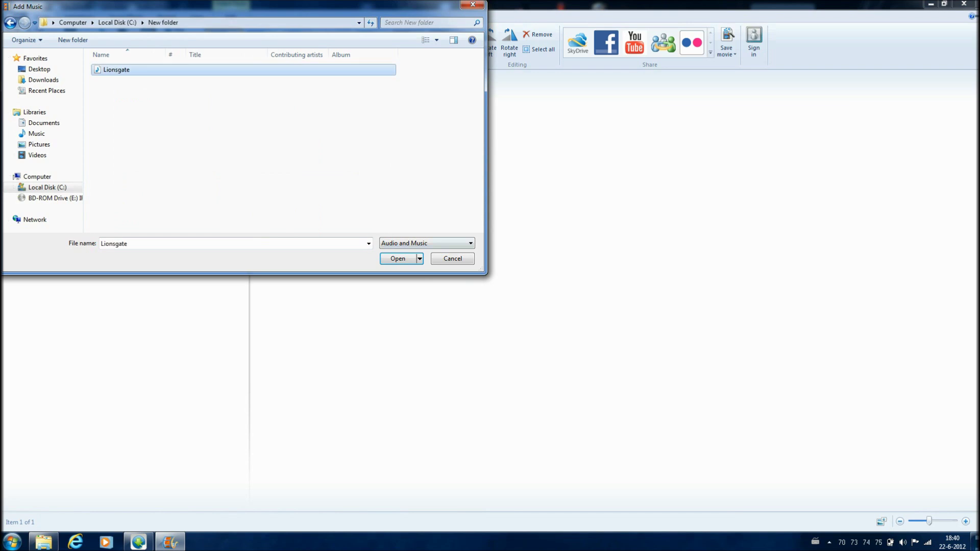
{"action": "left_click", "coordinate": [398, 258]}
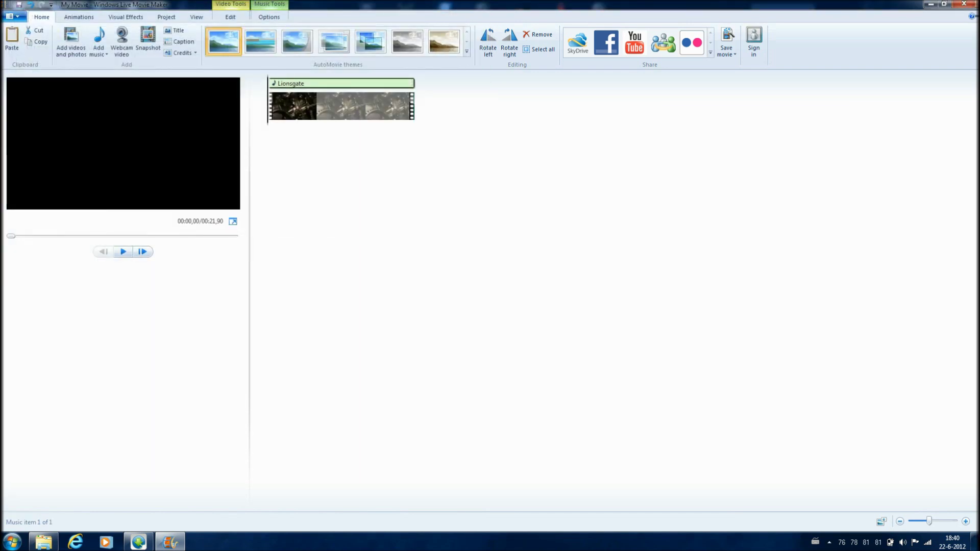
{"action": "left_click", "coordinate": [13, 15]}
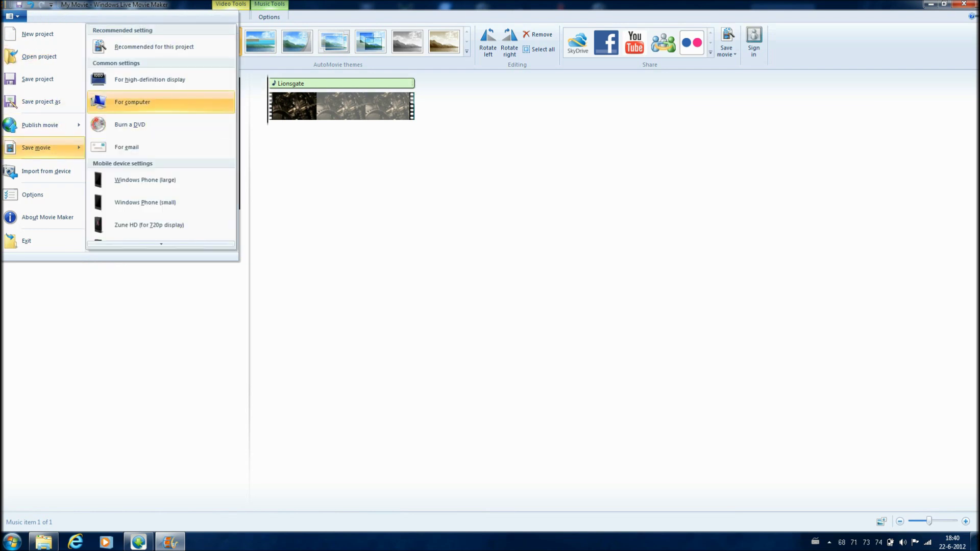
Save the movie for computer playback as 'lionsgate ectrizz' on the Desktop
{"action": "left_click", "coordinate": [149, 79]}
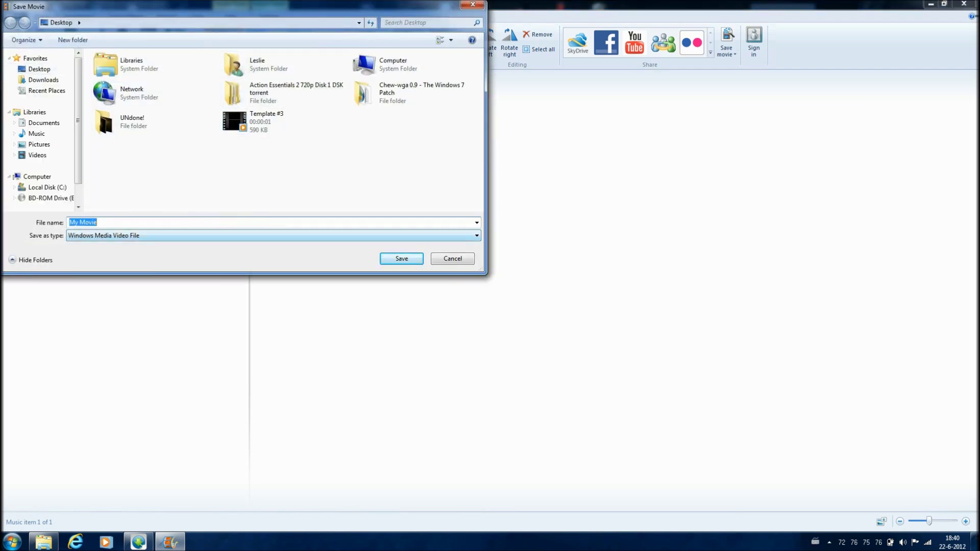
{"action": "type", "text": "lions"}
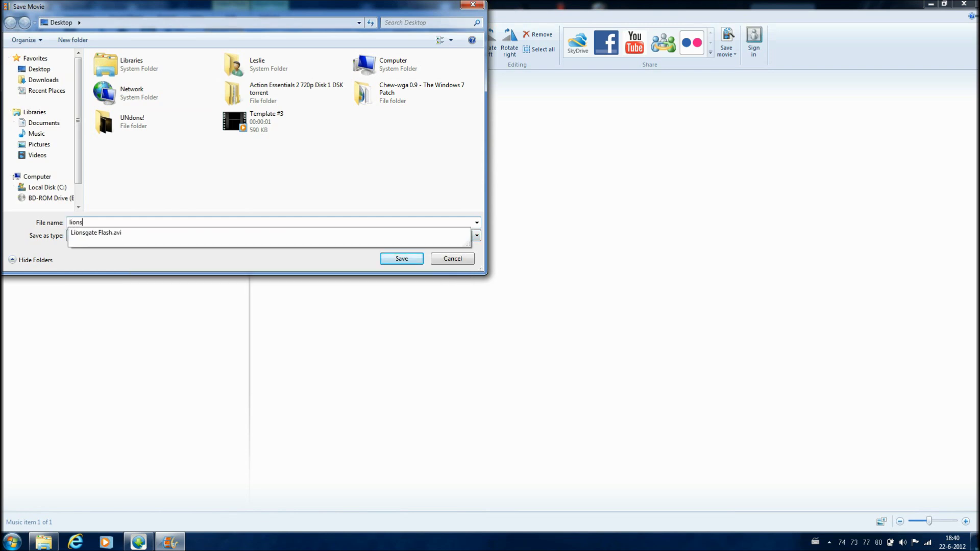
{"action": "type", "text": "gte"}
{"action": "key", "text": "BackSpace"}
{"action": "key", "text": "BackSpace"}
{"action": "type", "text": "ectrizz"}
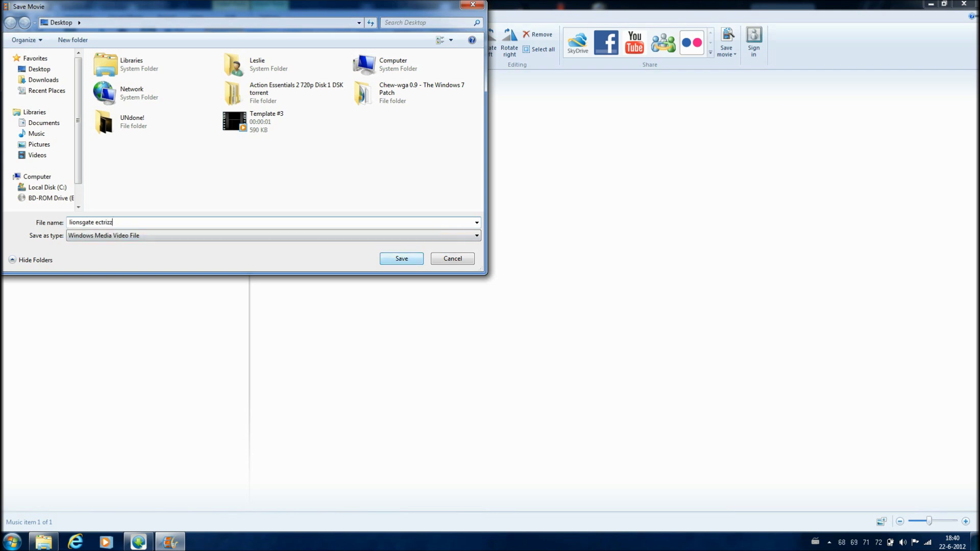
{"action": "key", "text": "Return"}
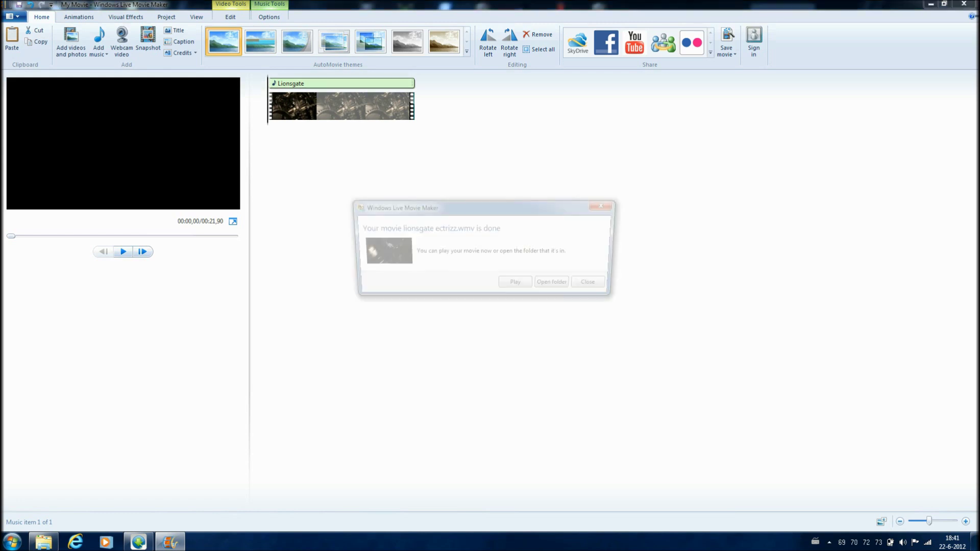
Dismiss the finished notice and exit Movie Maker without saving the project
{"action": "key", "text": "Escape"}
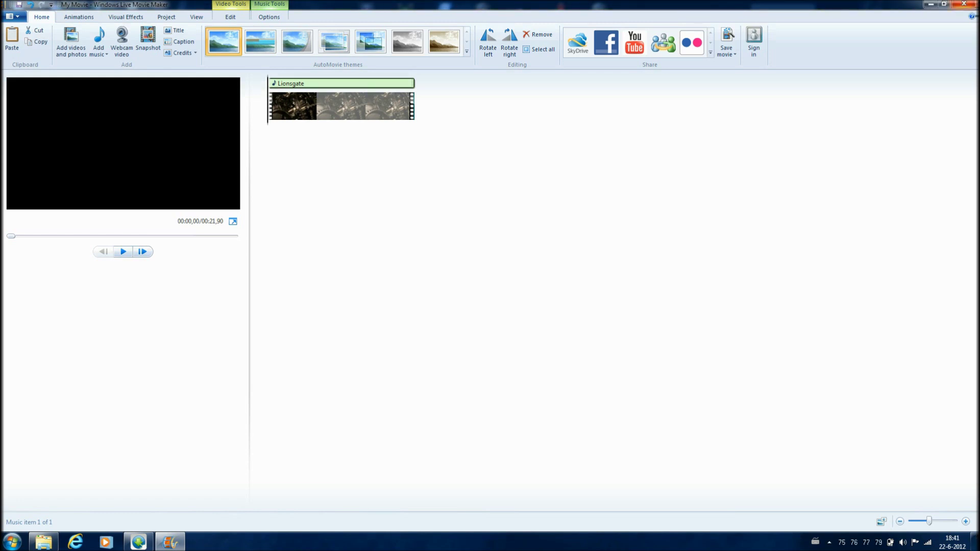
{"action": "key", "text": "alt+F4"}
{"action": "key", "text": "n"}
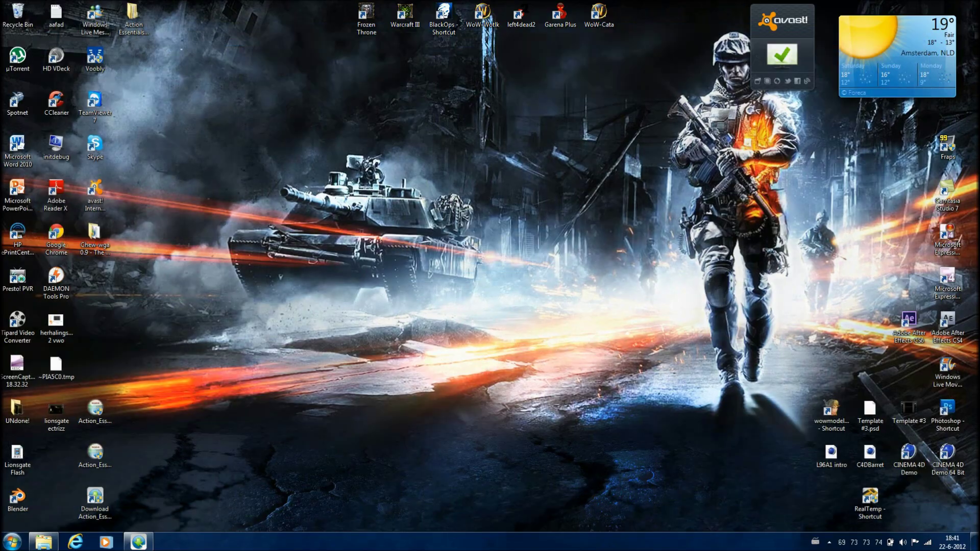
Drag the lionsgate ectrizz video icon to around the middle of the desktop
{"action": "left_click_drag", "start_coordinate": [55, 417], "coordinate": [482, 285]}
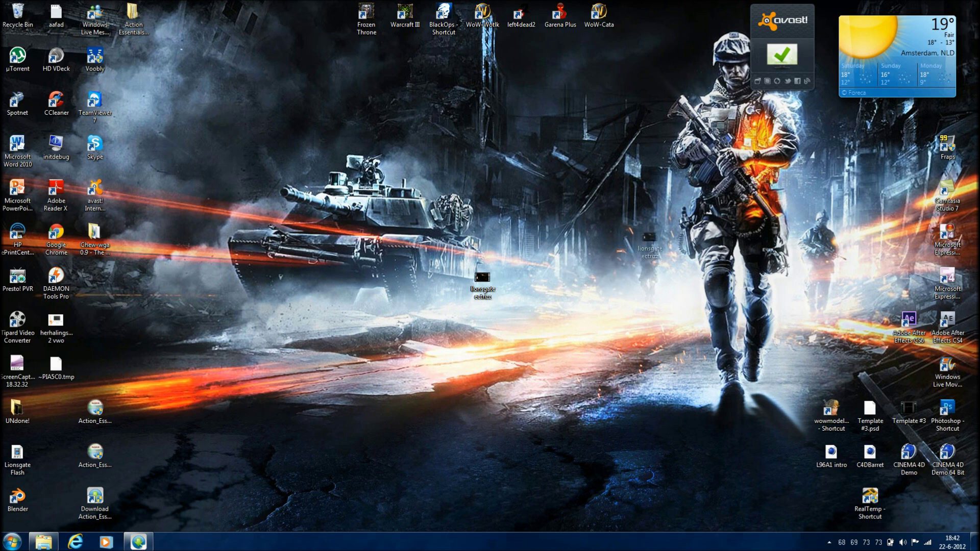
{"action": "left_click_drag", "start_coordinate": [482, 282], "coordinate": [560, 240]}
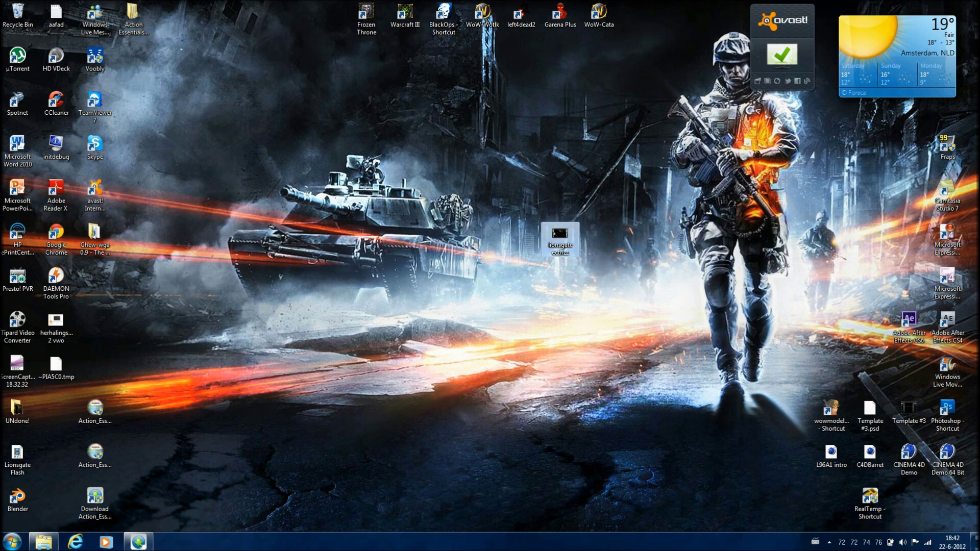
{"action": "mouse_move", "coordinate": [560, 237]}
{"action": "left_mouse_down"}
{"action": "mouse_move", "coordinate": [499, 353]}
{"action": "mouse_move", "coordinate": [483, 364]}
{"action": "left_mouse_up"}
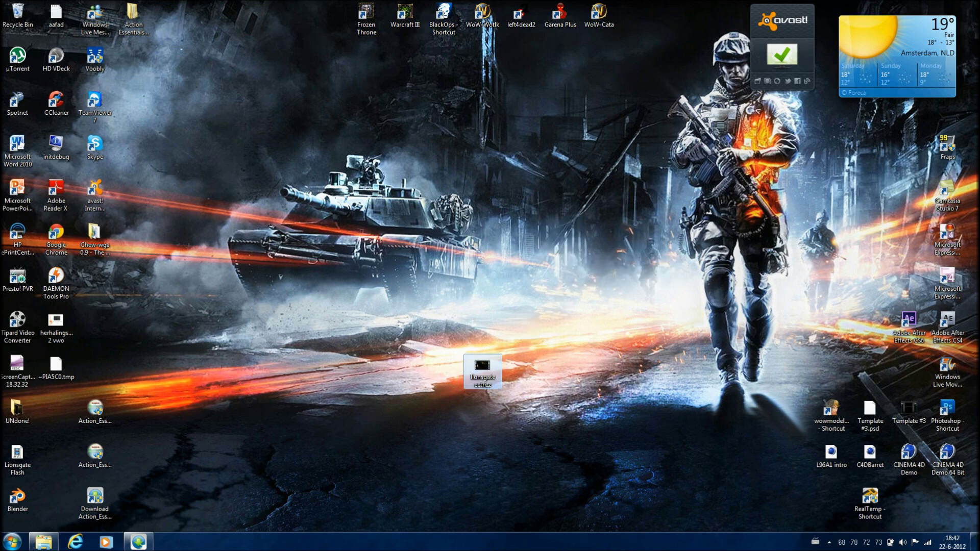